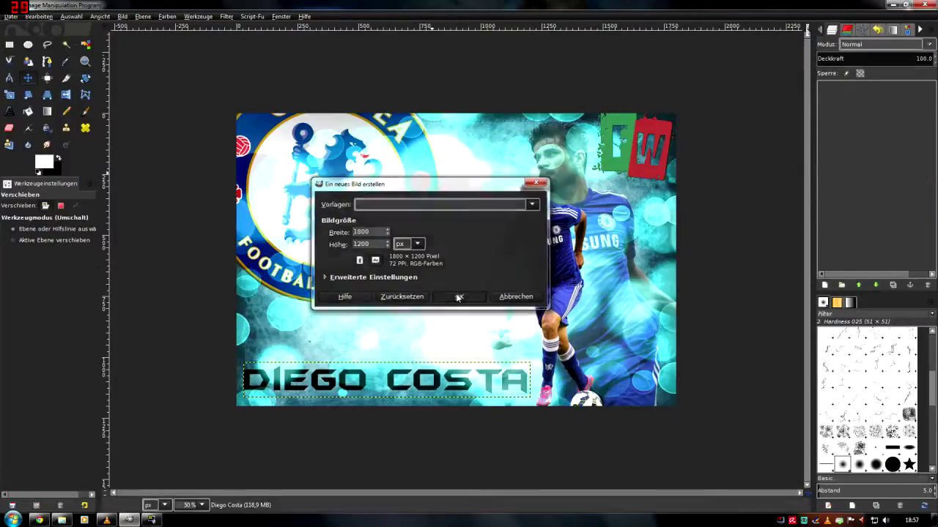
# - Create the 1800 × 1200 canvas and fill it with white
pyautogui.click(457, 297)
pyautogui.hotkey('shift', 'b')
pyautogui.click(237, 182)
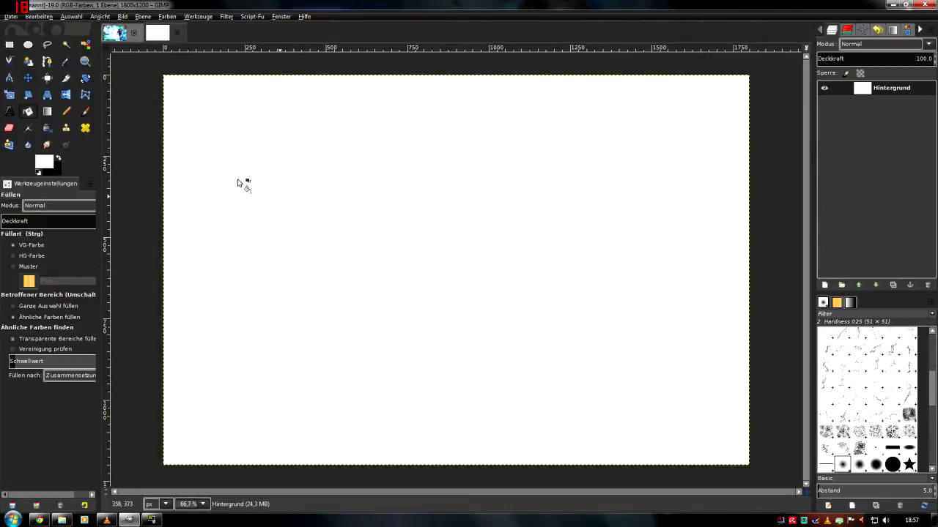
# - Import the six Kachunga folder images as layers, with metal-wallpaper-4 on top
pyautogui.click(28, 78)
pyautogui.click(61, 520)
pyautogui.moveTo(299, 268); pyautogui.dragTo(833, 135)
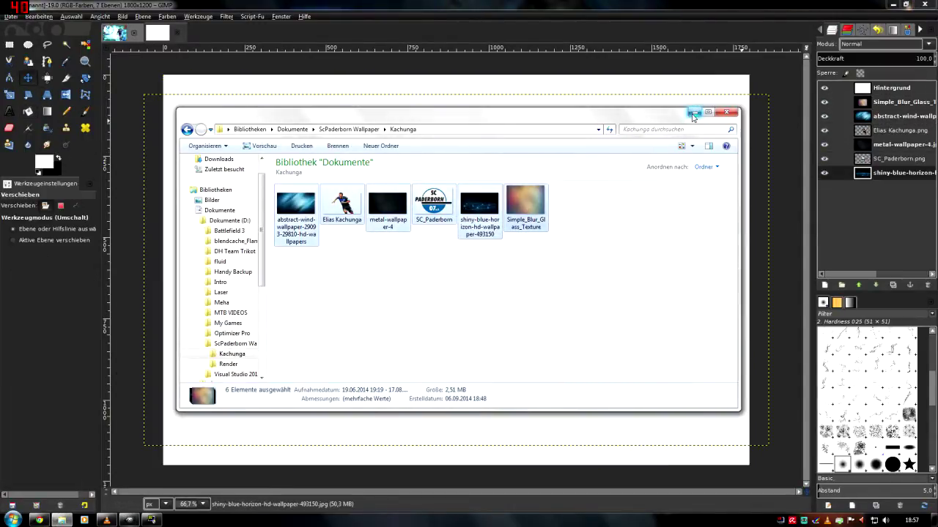
pyautogui.moveTo(884, 139); pyautogui.dragTo(885, 85)
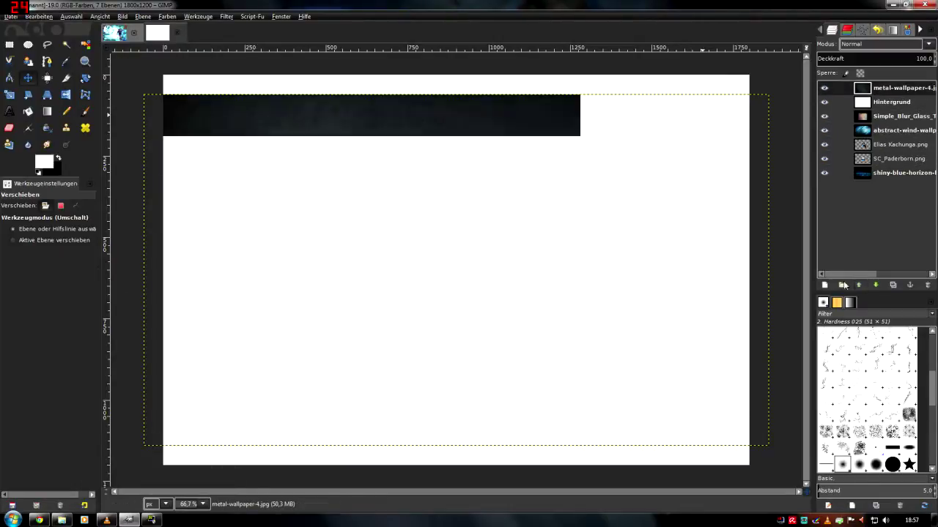
pyautogui.hotkey('shift', 't')
pyautogui.click(439, 110)
# - Stretch the metal texture layer to cover the whole canvas
pyautogui.moveTo(439, 110); pyautogui.dragTo(464, 78)
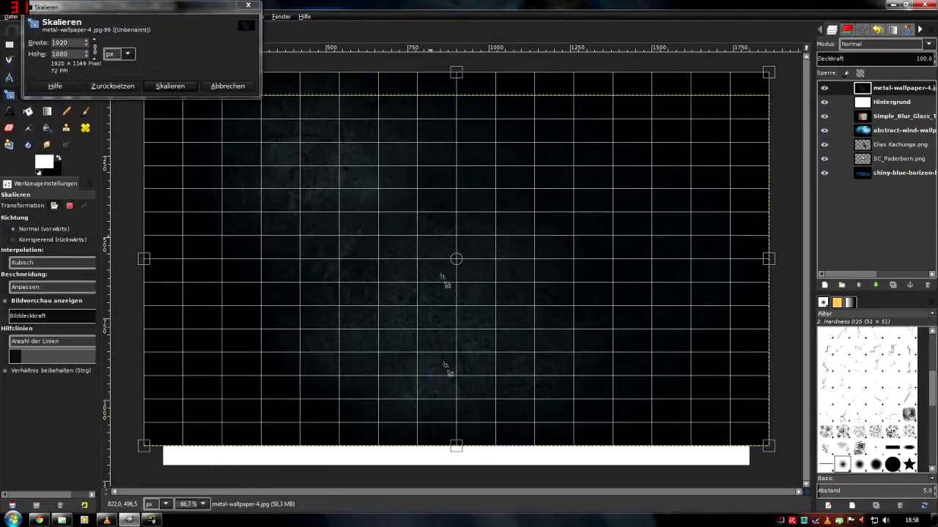
pyautogui.moveTo(456, 446); pyautogui.dragTo(456, 478)
pyautogui.click(189, 89)
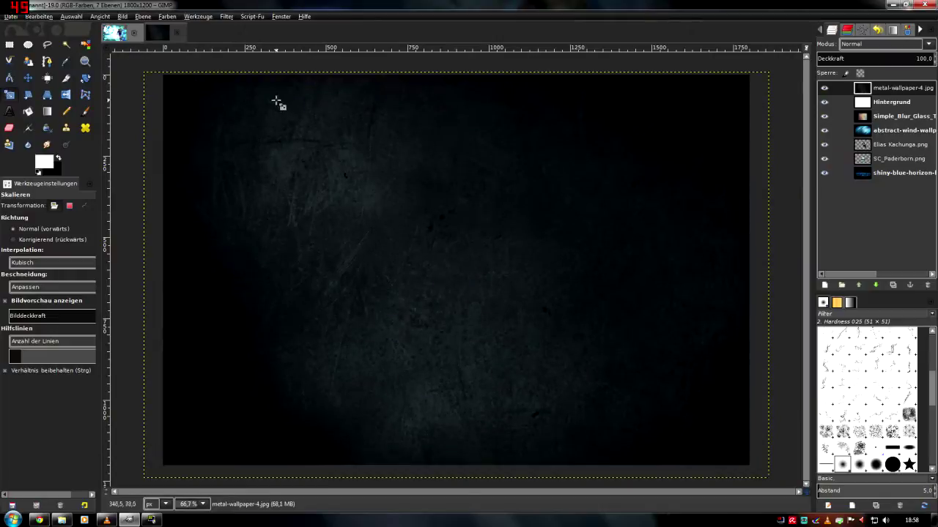
# - Raise the SC_Paderborn logo, enlarge it toward the top-left, and blend it in Überlagern mode
pyautogui.click(872, 130)
pyautogui.click(877, 158)
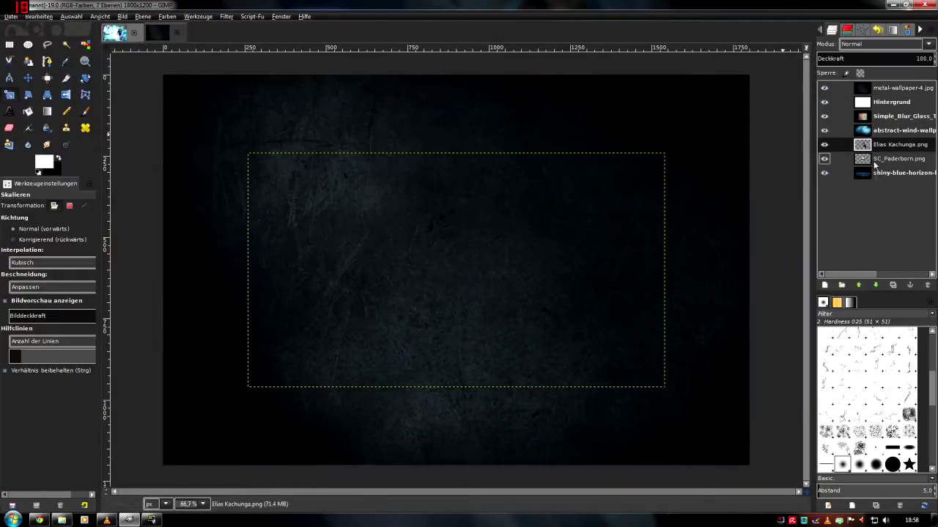
pyautogui.keyDown('shift'); pyautogui.click(857, 285); pyautogui.keyUp('shift')
pyautogui.click(257, 185)
pyautogui.moveTo(547, 332); pyautogui.dragTo(674, 418)
pyautogui.moveTo(505, 303); pyautogui.dragTo(323, 186)
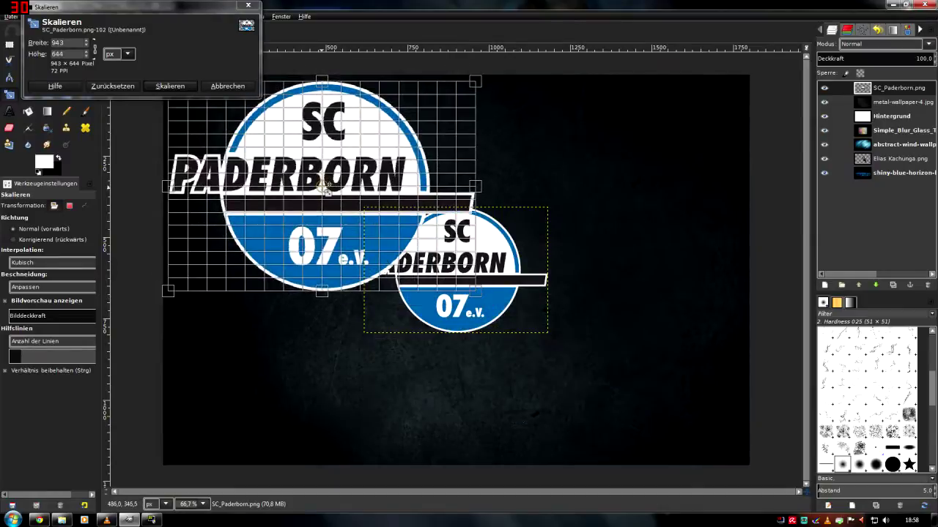
pyautogui.moveTo(478, 288); pyautogui.dragTo(494, 303)
pyautogui.press('Return')
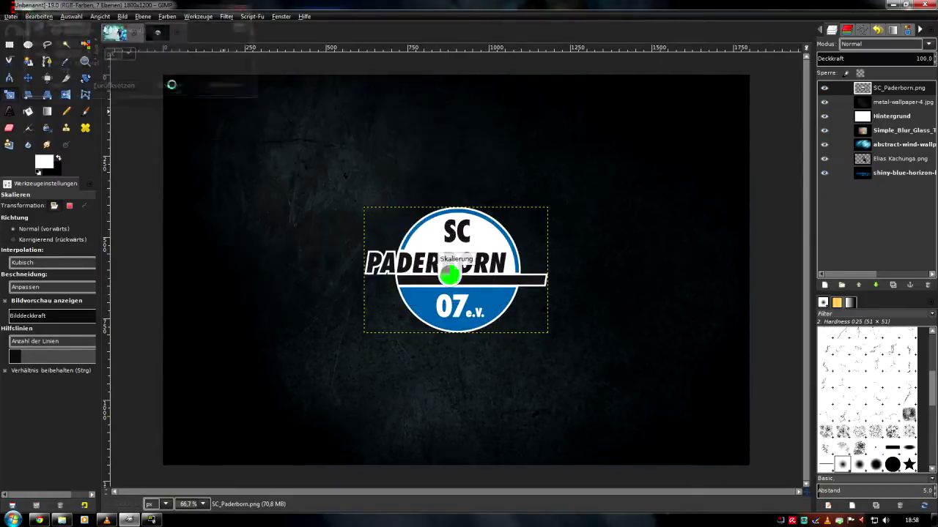
pyautogui.click(884, 44)
pyautogui.click(859, 164)
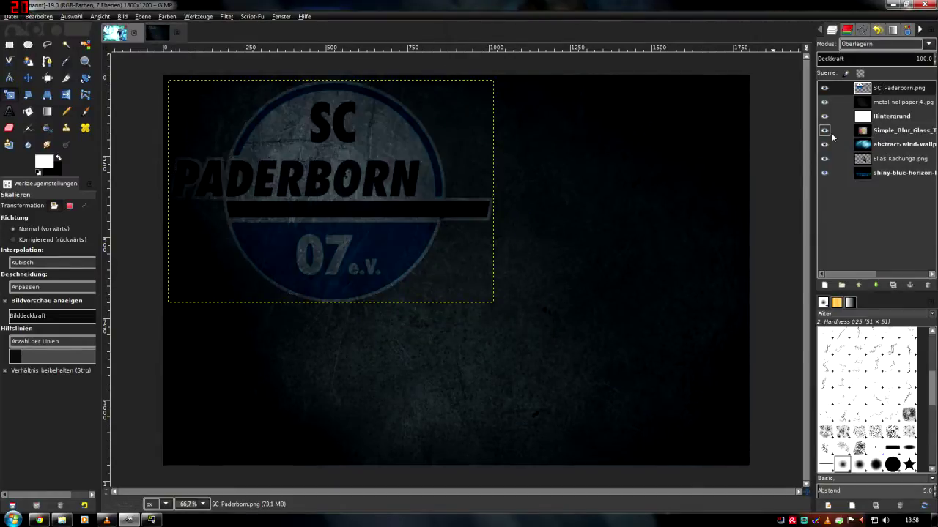
# - Raise the abstract-wind layer, stretch it over the canvas, and blend it in Abwedeln mode
pyautogui.moveTo(895, 144); pyautogui.dragTo(895, 88)
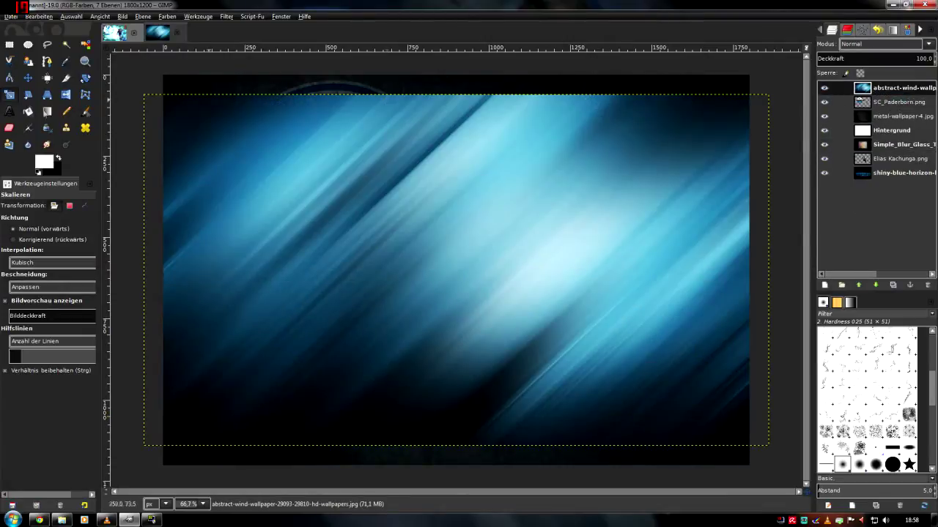
pyautogui.click(365, 136)
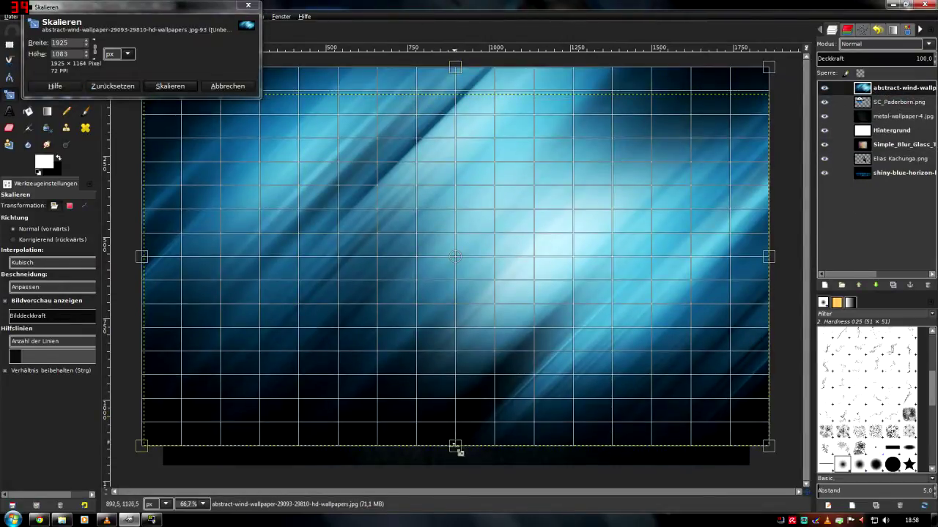
pyautogui.moveTo(455, 445); pyautogui.dragTo(458, 478)
pyautogui.click(170, 86)
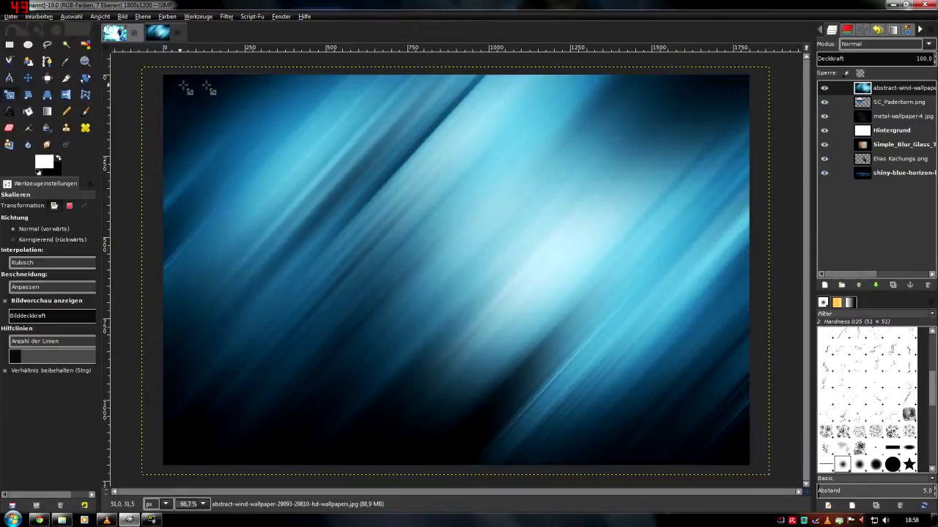
pyautogui.click(882, 43)
pyautogui.click(866, 109)
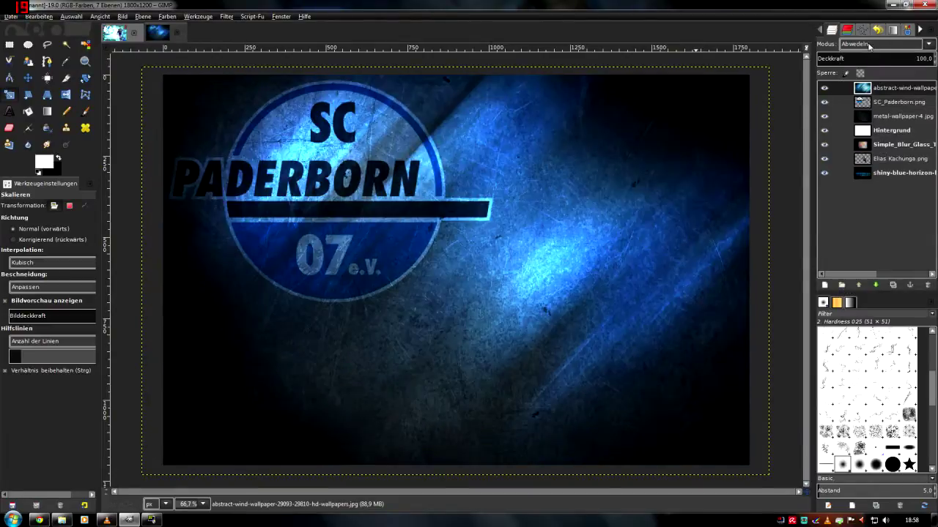
pyautogui.click(876, 159)
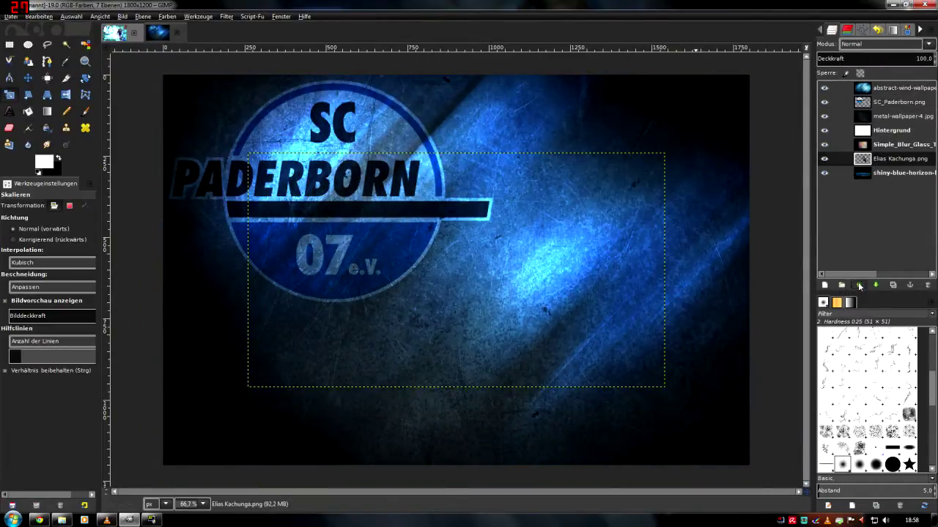
# - Raise the Elias Kachunga.png layer and enlarge the player on the right side
pyautogui.click(859, 286)
pyautogui.click(859, 286)
pyautogui.click(859, 286)
pyautogui.click(859, 286)
pyautogui.moveTo(663, 155); pyautogui.dragTo(654, 159)
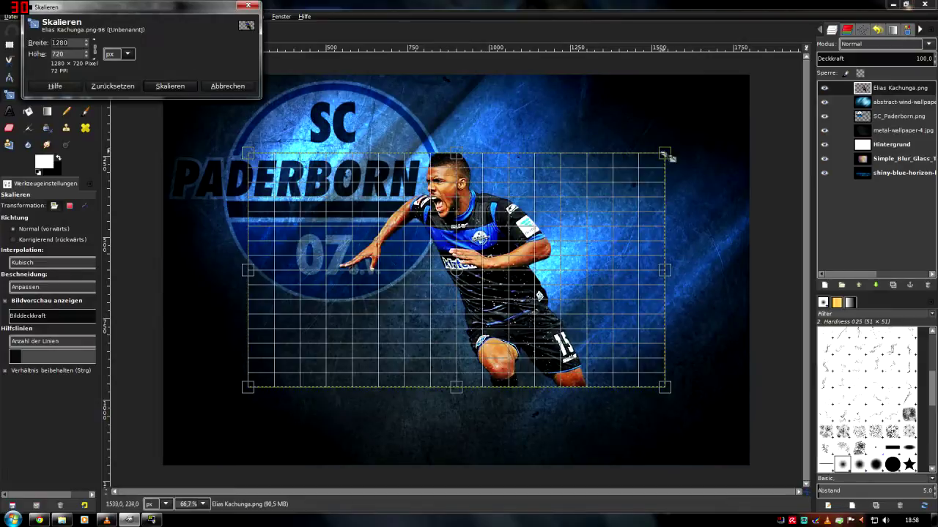
pyautogui.moveTo(601, 190); pyautogui.dragTo(538, 271)
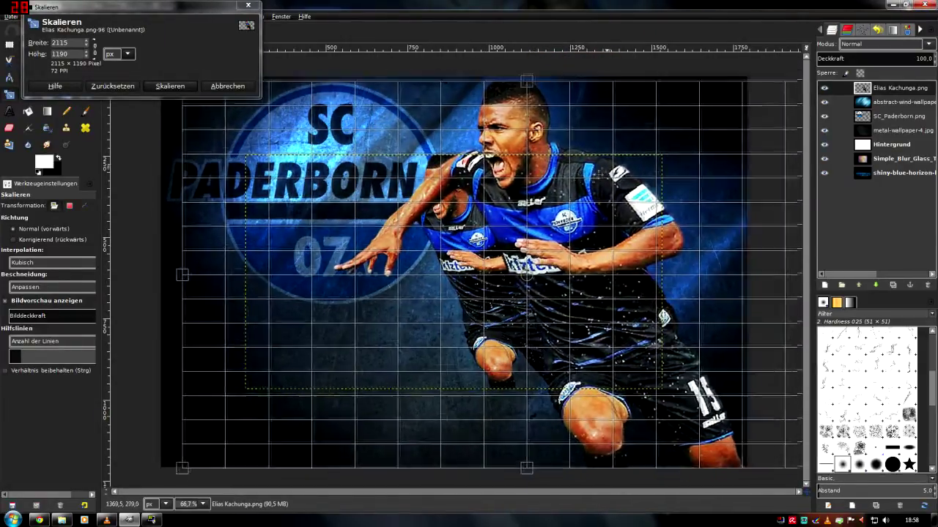
pyautogui.moveTo(531, 272); pyautogui.dragTo(538, 76)
pyautogui.click(170, 85)
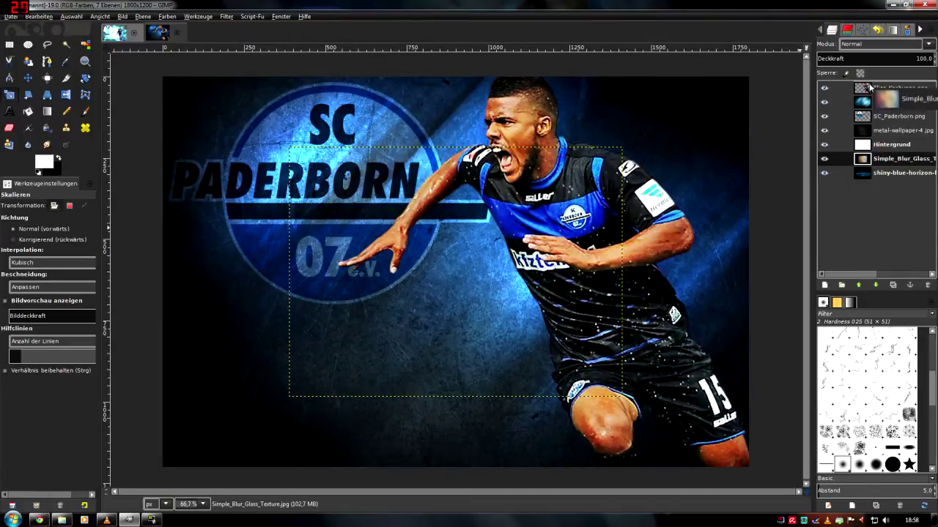
# - Raise Simple_Blur_Glass, scale it to 1800 px wide, cover the canvas, and set Überlagern mode
pyautogui.moveTo(852, 165); pyautogui.dragTo(872, 87)
pyautogui.click(309, 230)
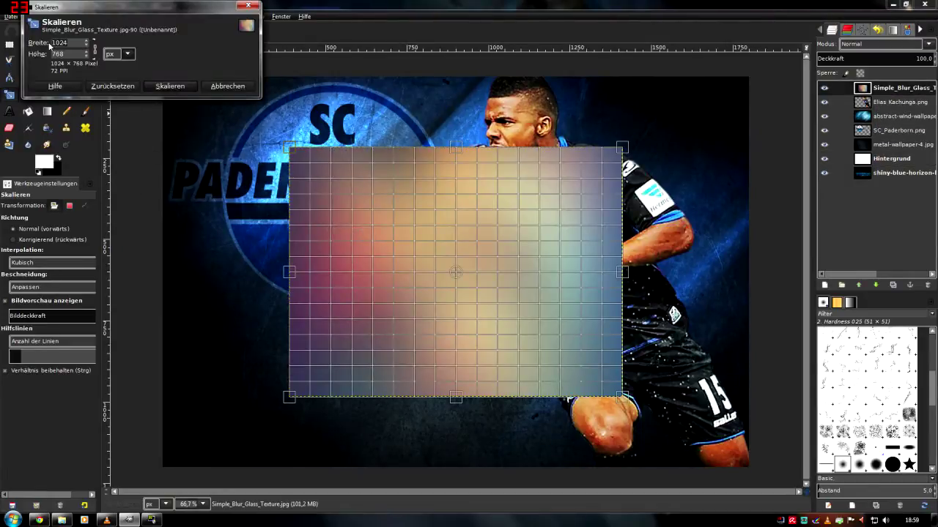
pyautogui.press('Tab')
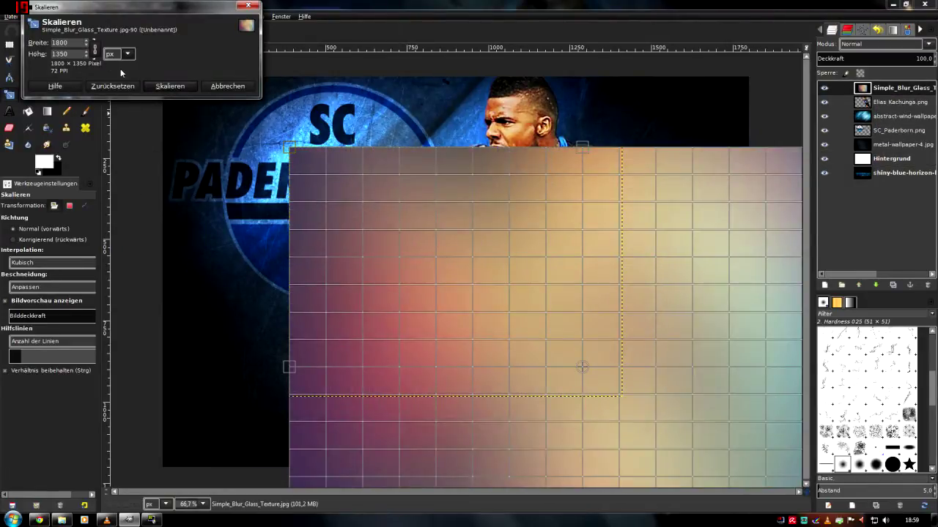
pyautogui.click(170, 86)
pyautogui.press('m')
pyautogui.moveTo(327, 189)
pyautogui.mouseDown()
pyautogui.moveTo(376, 179)
pyautogui.moveTo(390, 210)
pyautogui.mouseUp()
pyautogui.click(883, 44)
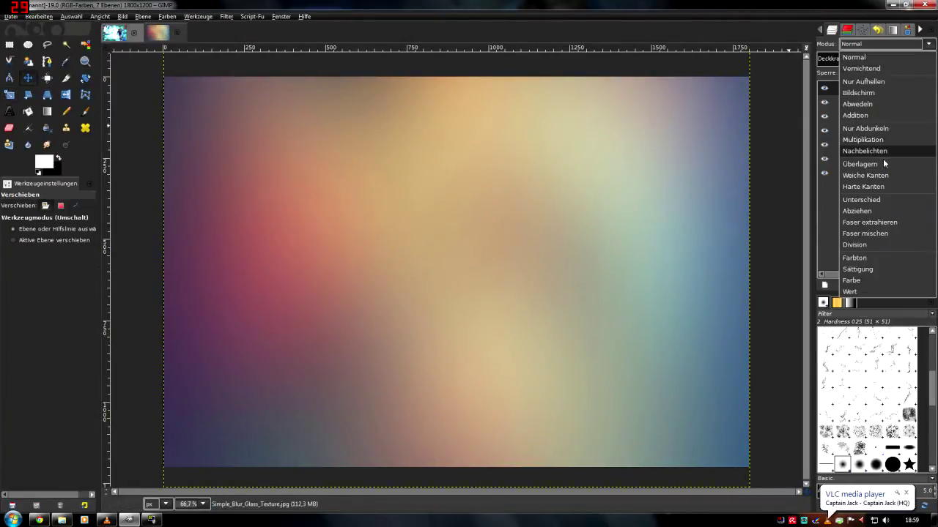
pyautogui.click(887, 159)
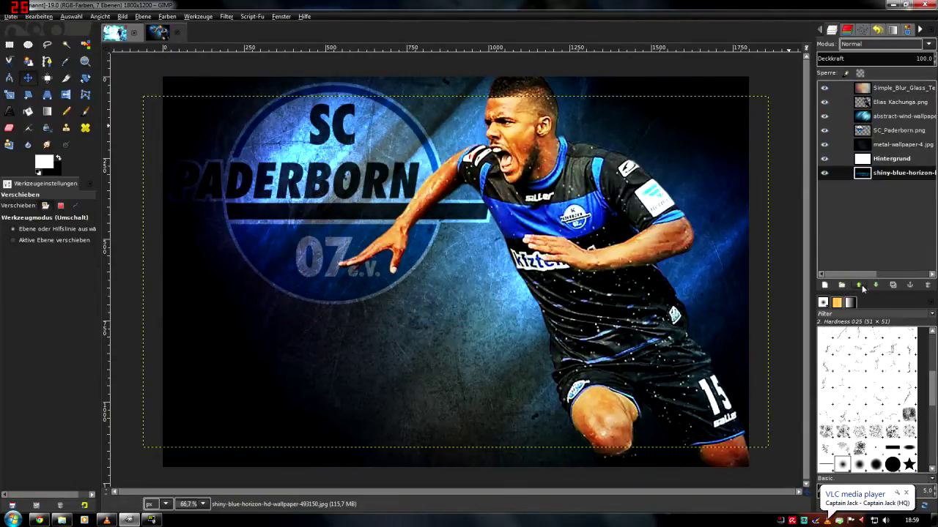
# - Raise the blue horizon lines layer, move it lower on the canvas, and set Addition mode
pyautogui.moveTo(880, 174); pyautogui.dragTo(879, 111)
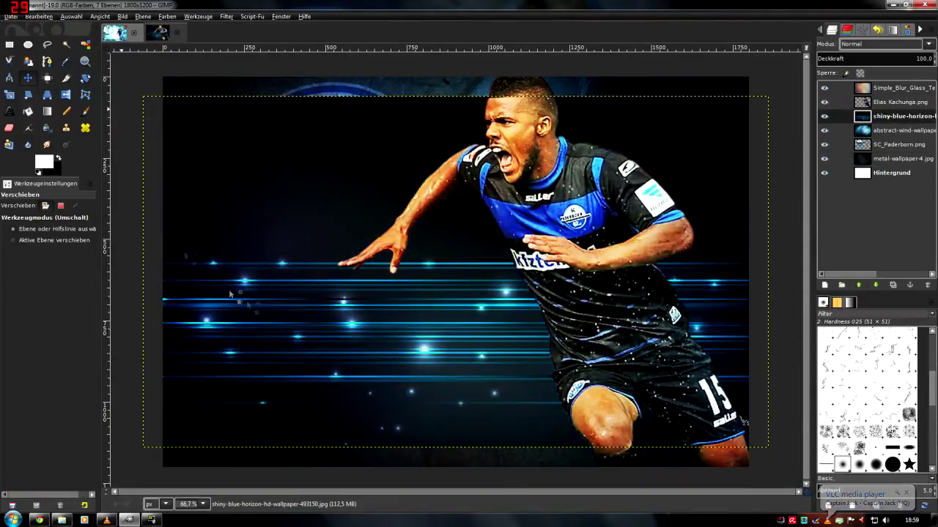
pyautogui.click(858, 285)
pyautogui.moveTo(275, 308); pyautogui.dragTo(278, 366)
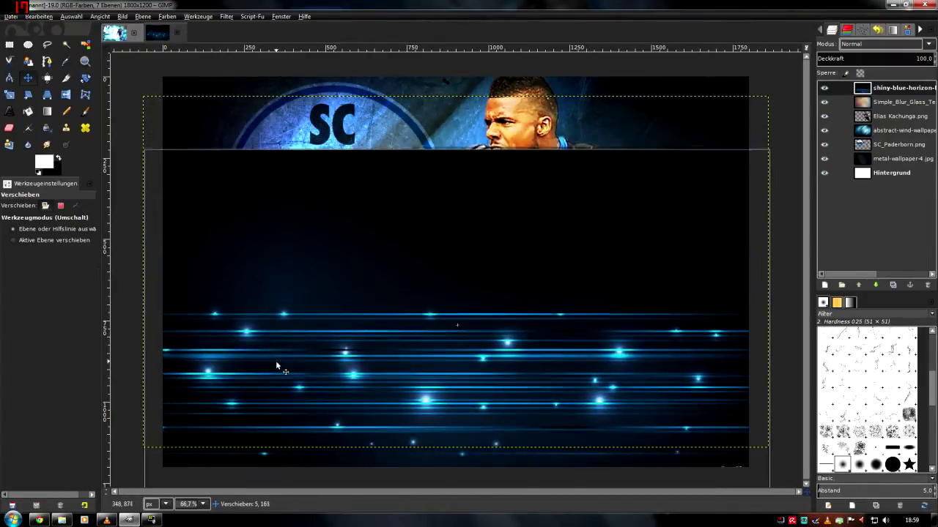
pyautogui.click(883, 44)
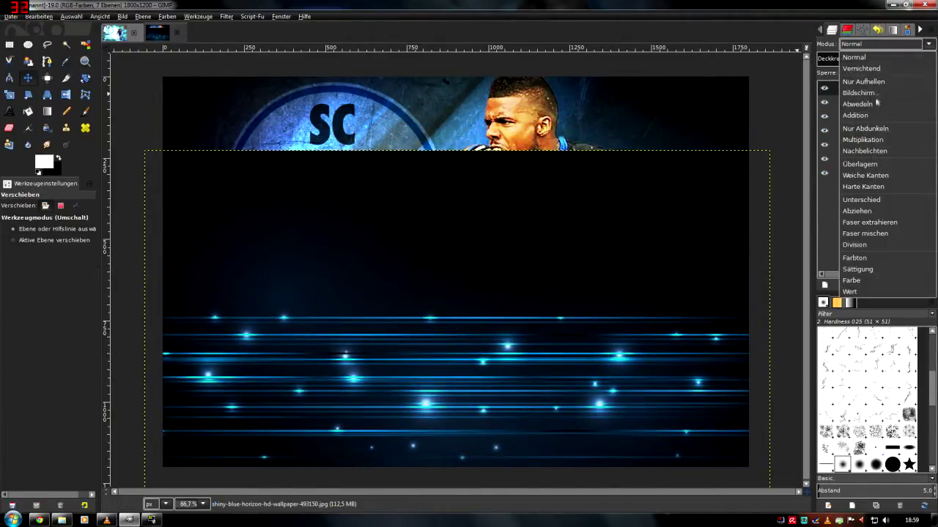
pyautogui.click(857, 104)
pyautogui.click(883, 44)
pyautogui.click(874, 116)
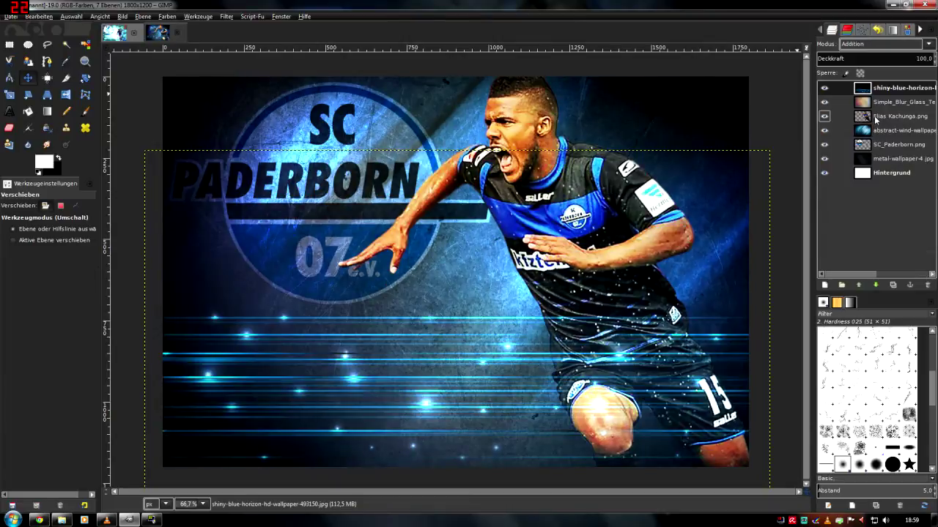
# - Erase the horizon streaks around the player's legs and lower the layer beneath the player
pyautogui.click(11, 129)
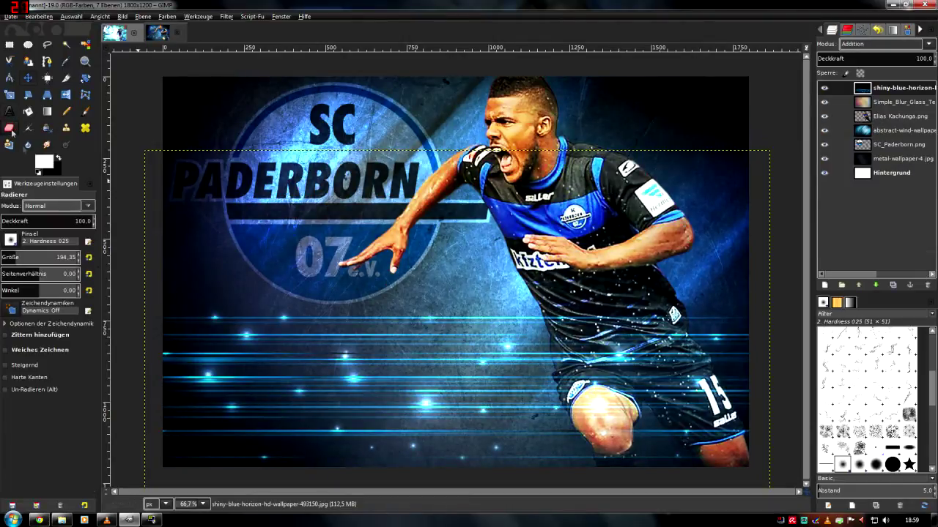
pyautogui.rightClick(888, 89)
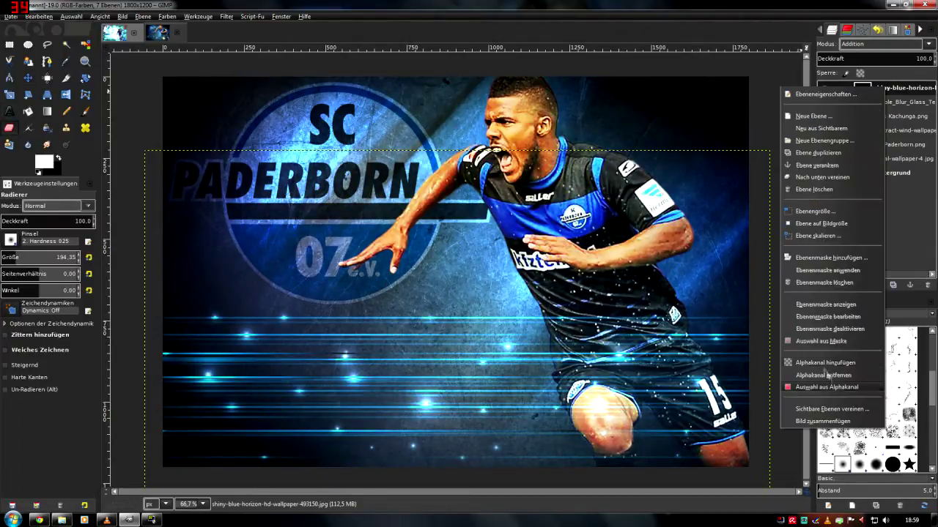
pyautogui.click(825, 362)
pyautogui.moveTo(744, 351)
pyautogui.mouseDown()
pyautogui.moveTo(688, 447)
pyautogui.moveTo(645, 445)
pyautogui.moveTo(630, 344)
pyautogui.moveTo(623, 410)
pyautogui.moveTo(648, 454)
pyautogui.mouseUp()
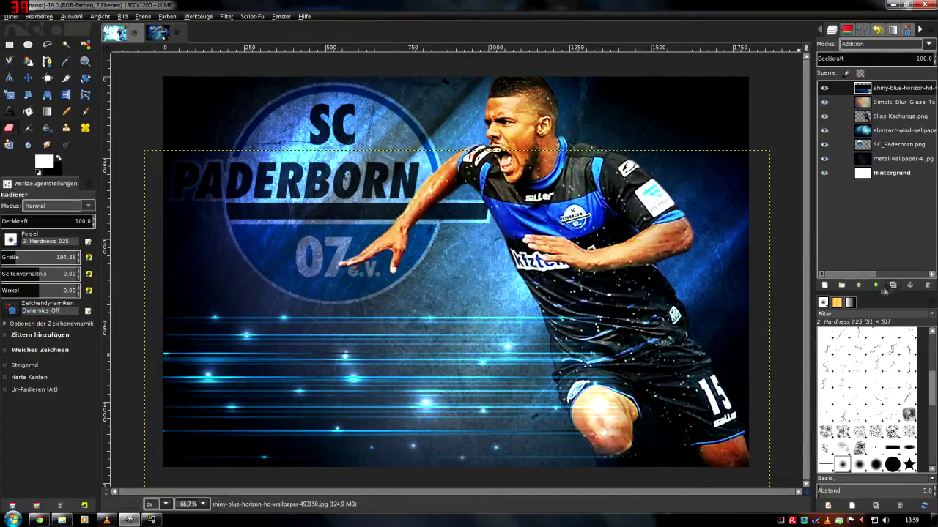
pyautogui.click(874, 285)
# - Reselect the Simple_Blur_Glass_Texture layer and place a text box over the lower-left streaks
pyautogui.click(876, 171)
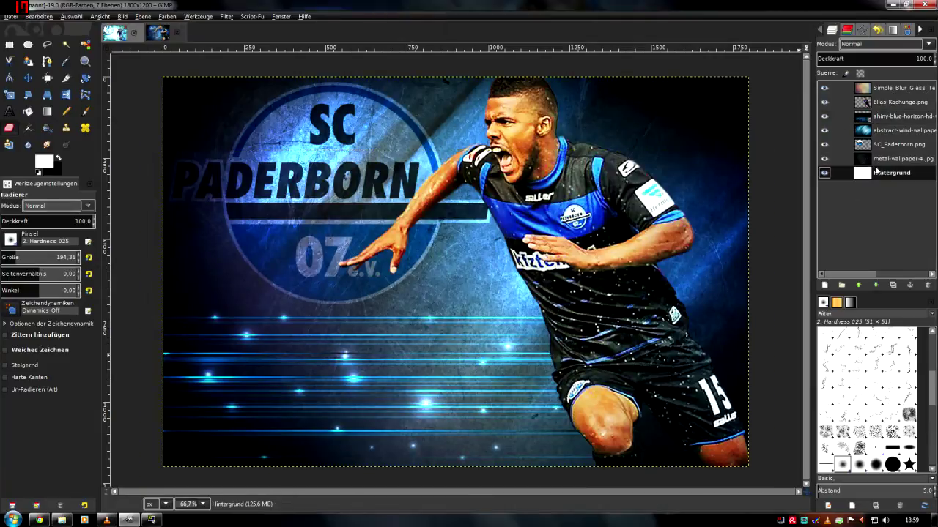
pyautogui.click(872, 116)
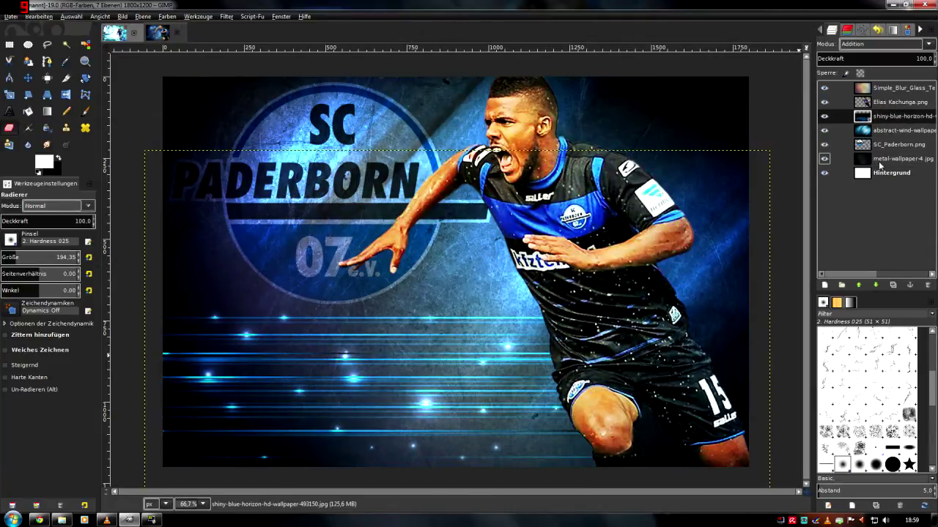
pyautogui.click(879, 88)
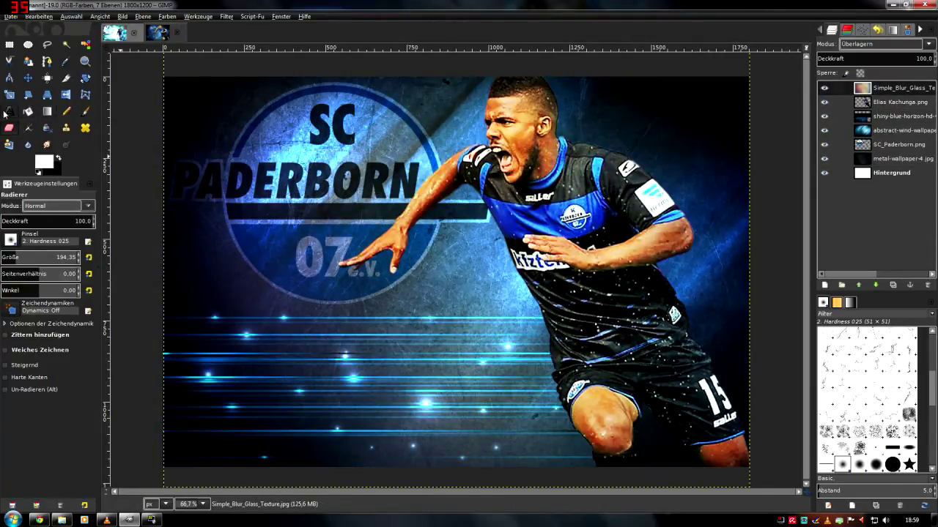
pyautogui.click(9, 112)
pyautogui.click(227, 352)
# - Add 'Elias' text in Space Ranger Leftalic It at 128 px over the streaks
pyautogui.write('Elias')
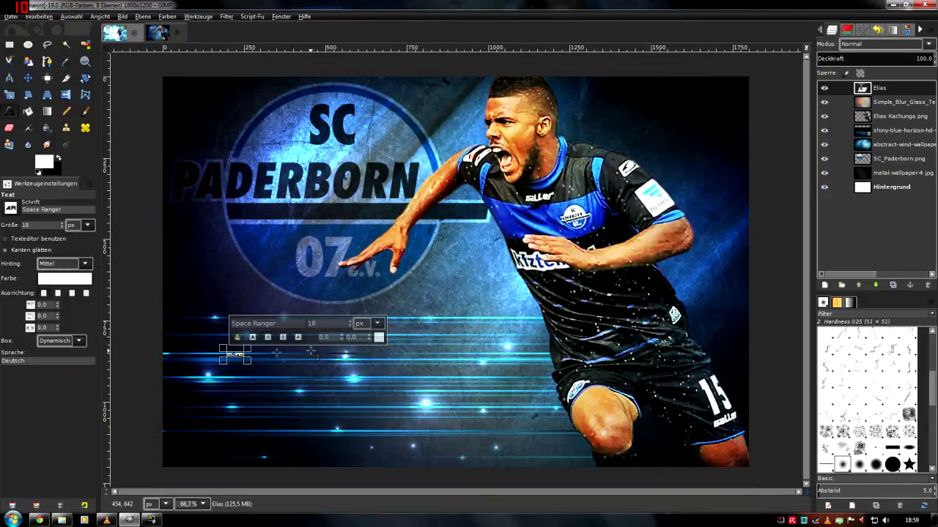
pyautogui.click(231, 325)
pyautogui.click(271, 296)
pyautogui.write('128')
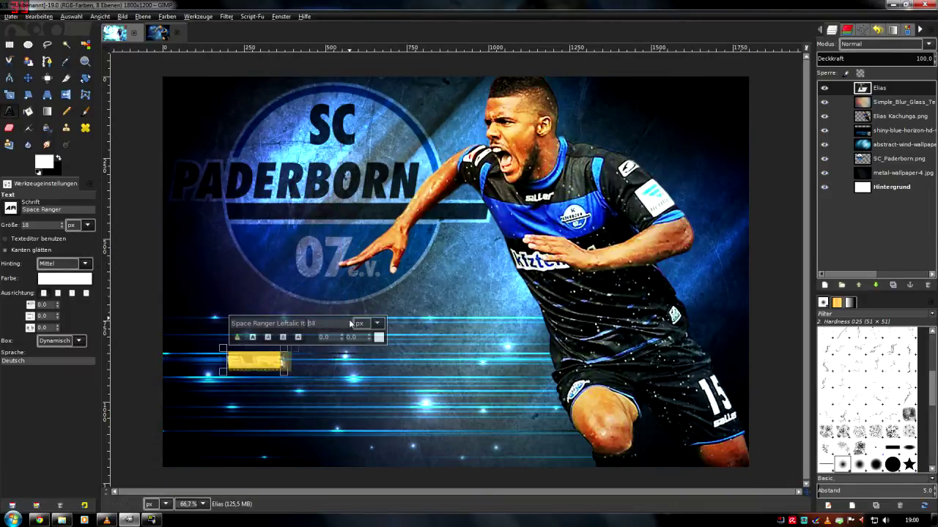
pyautogui.click(29, 78)
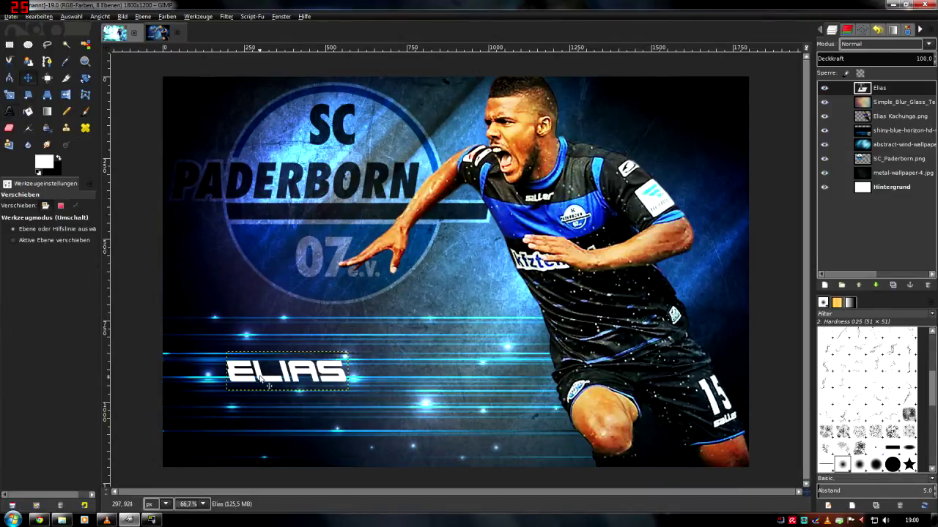
pyautogui.moveTo(260, 372); pyautogui.dragTo(275, 350)
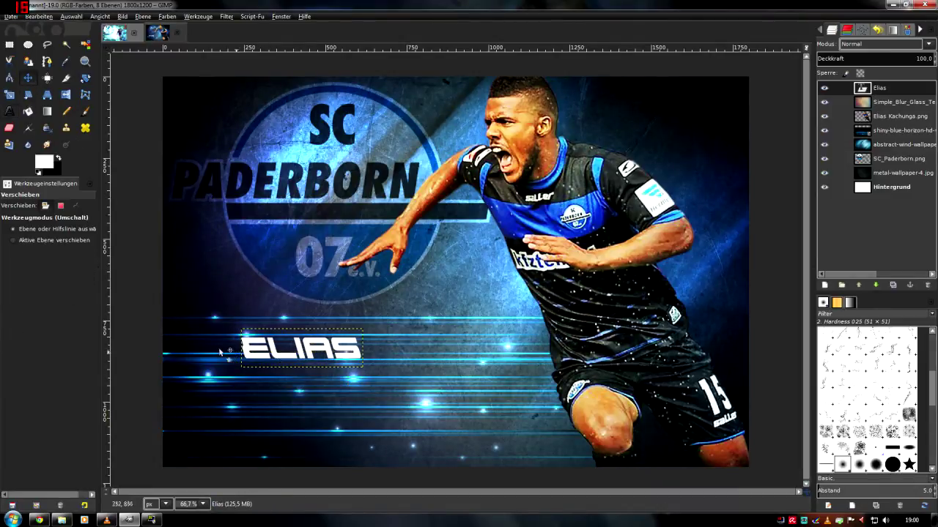
# - Add 'Kachunga' below it in Space Ranger Leftalic It at 185 px and duplicate that layer
pyautogui.click(9, 111)
pyautogui.click(221, 389)
pyautogui.write('Kachunga')
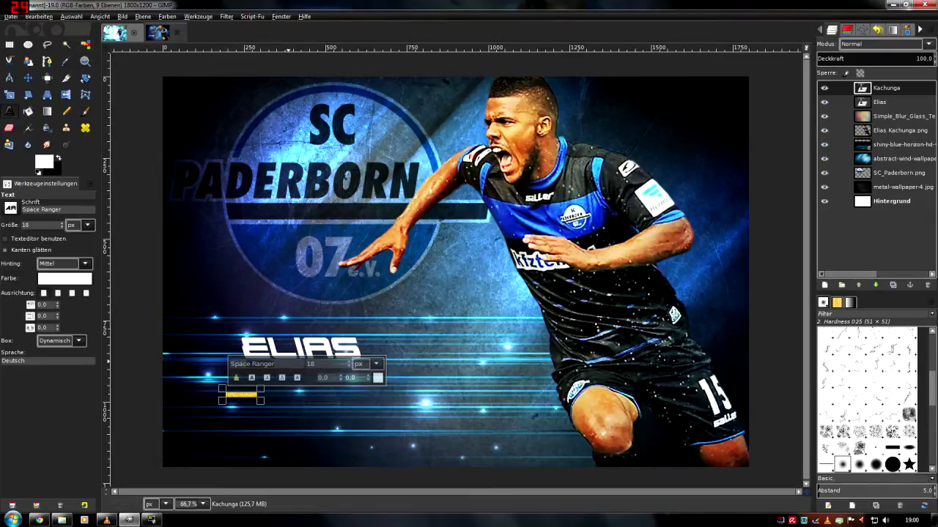
pyautogui.click(282, 307)
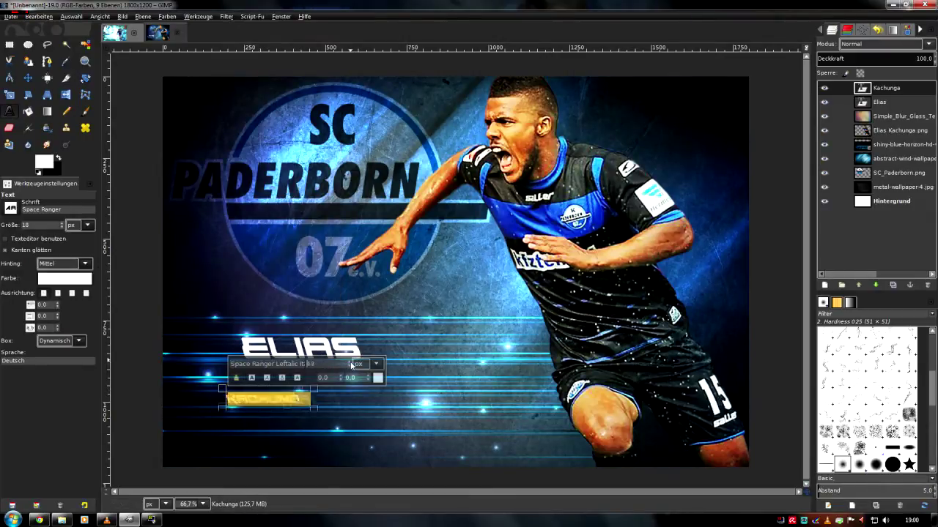
pyautogui.scroll(10, 352, 365)
pyautogui.scroll(1, 352, 365)
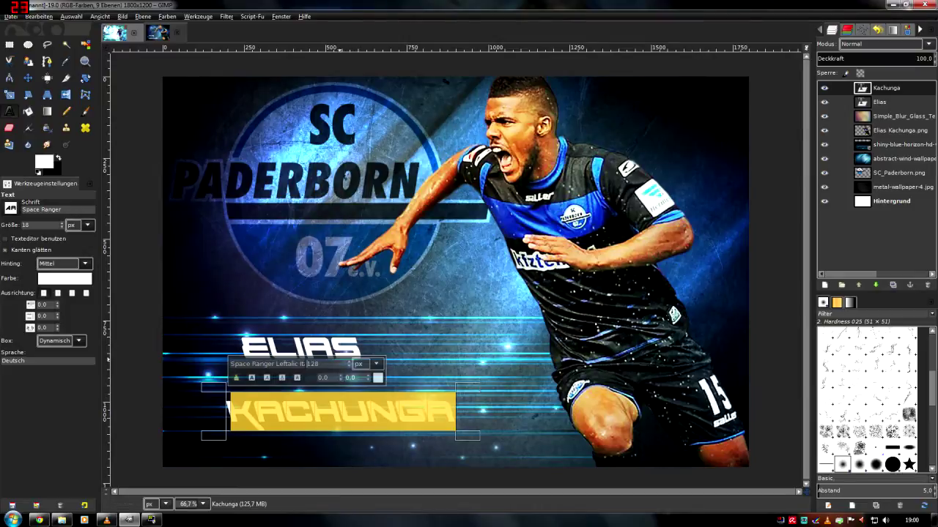
pyautogui.scroll(3, 349, 364)
pyautogui.scroll(4, 349, 364)
pyautogui.scroll(3, 349, 364)
pyautogui.scroll(2, 349, 364)
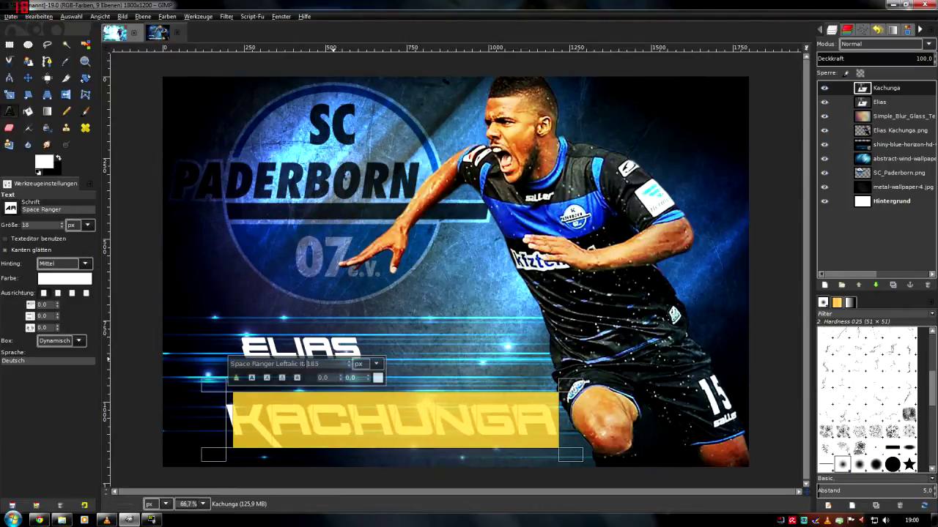
pyautogui.press('m')
pyautogui.moveTo(274, 427); pyautogui.dragTo(269, 403)
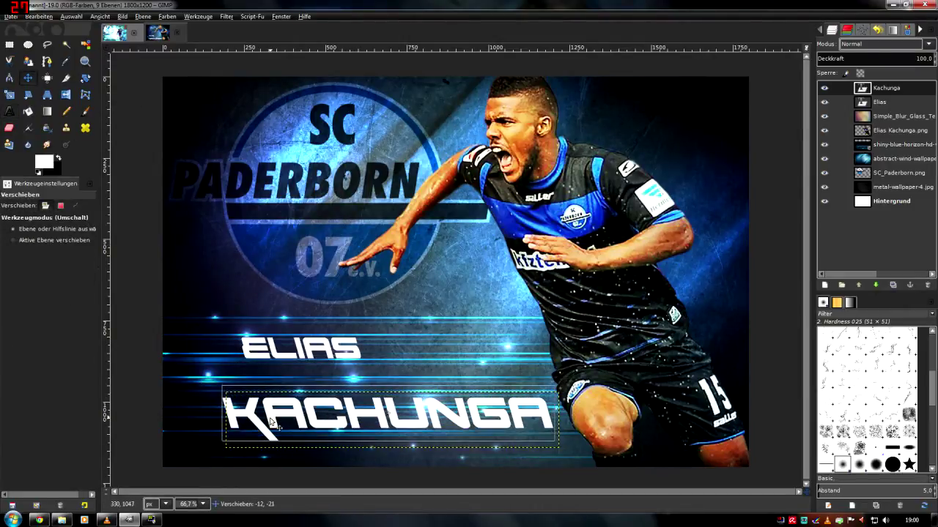
pyautogui.click(893, 285)
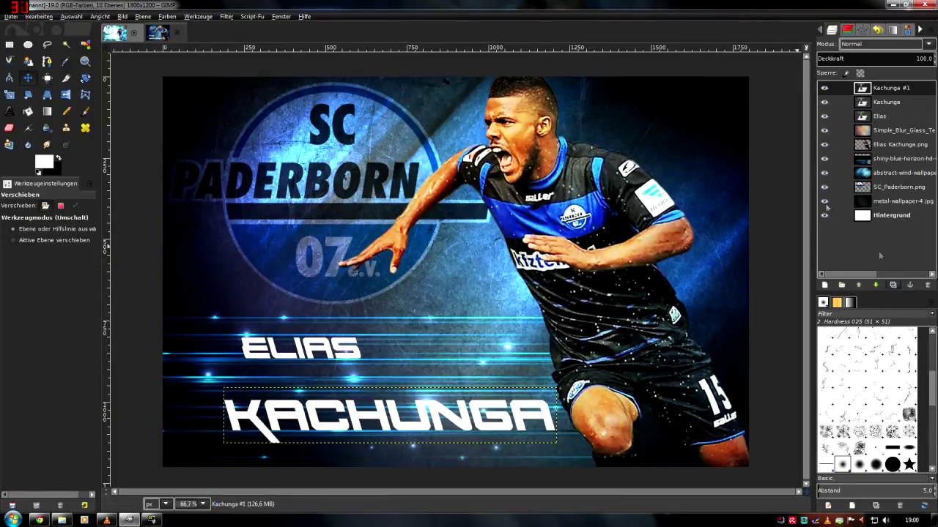
# - Enlarge the KACHUNGA copy's layer boundary to 1080 × 218 and apply the Wind filter to it
pyautogui.click(146, 17)
pyautogui.click(173, 209)
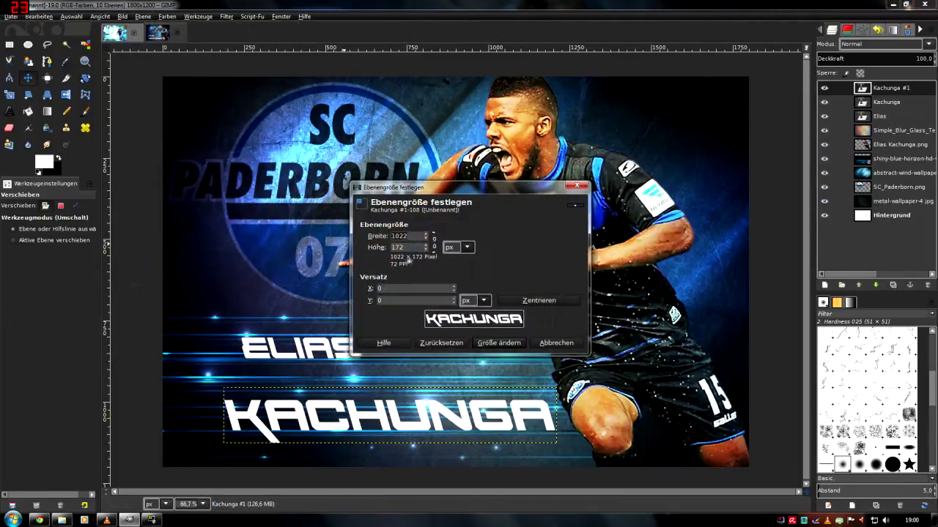
pyautogui.write('1080')
pyautogui.press('Tab')
pyautogui.write('218')
pyautogui.moveTo(473, 320); pyautogui.dragTo(495, 337)
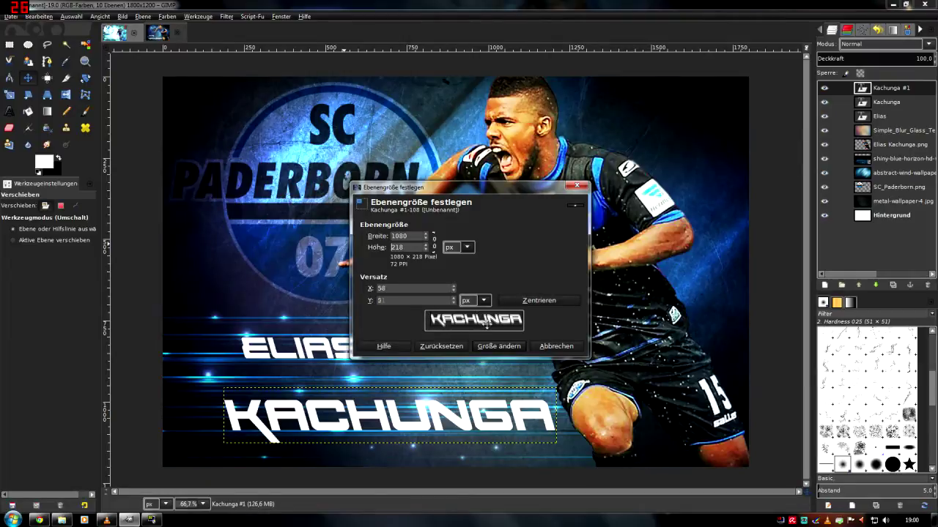
pyautogui.click(503, 347)
pyautogui.click(226, 16)
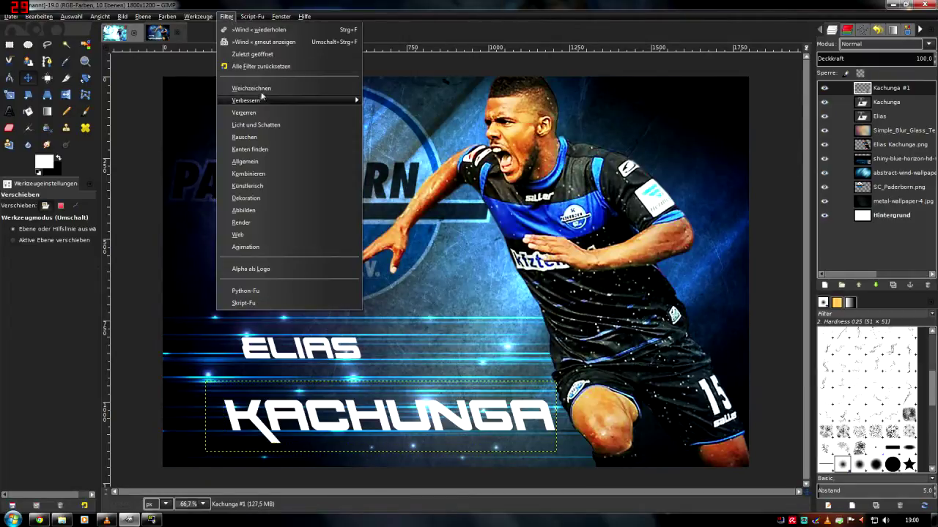
pyautogui.click(396, 287)
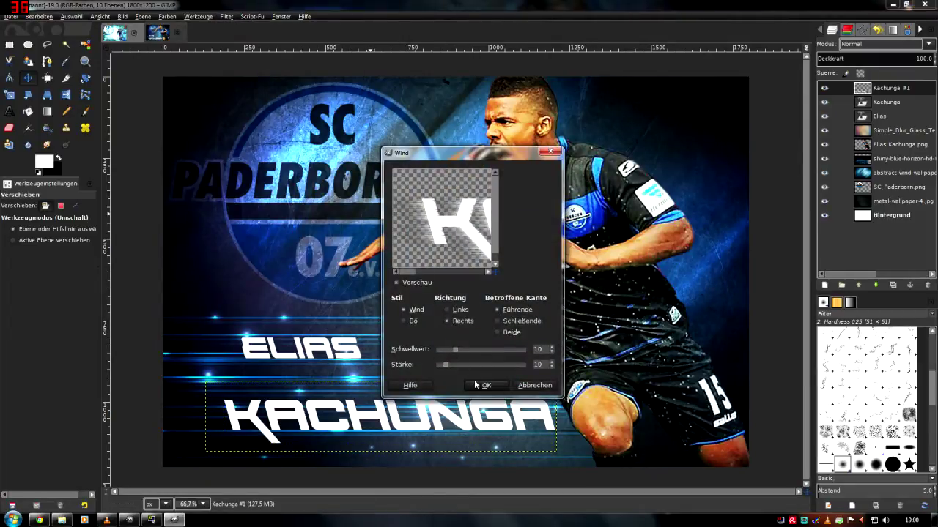
pyautogui.click(475, 385)
# - Lower both Kachunga layers below the glass texture and set Kachunga #1 opacity to about 69
pyautogui.click(876, 285)
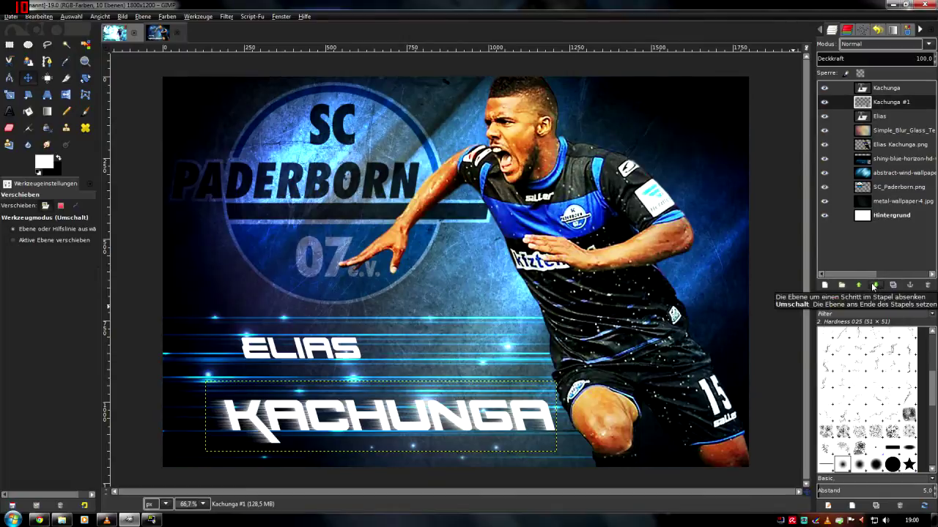
pyautogui.click(875, 285)
pyautogui.click(875, 285)
pyautogui.click(886, 88)
pyautogui.click(875, 285)
pyautogui.click(876, 285)
pyautogui.click(879, 131)
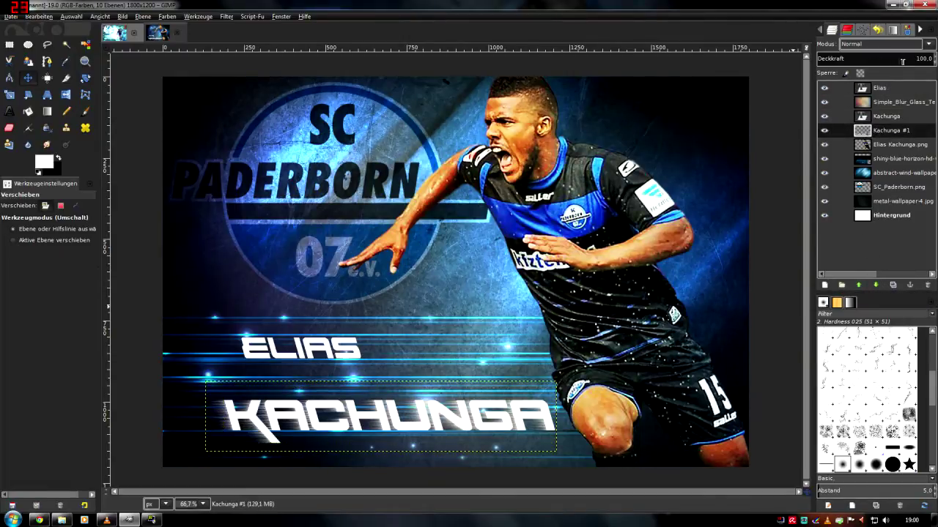
pyautogui.moveTo(903, 62); pyautogui.dragTo(897, 63)
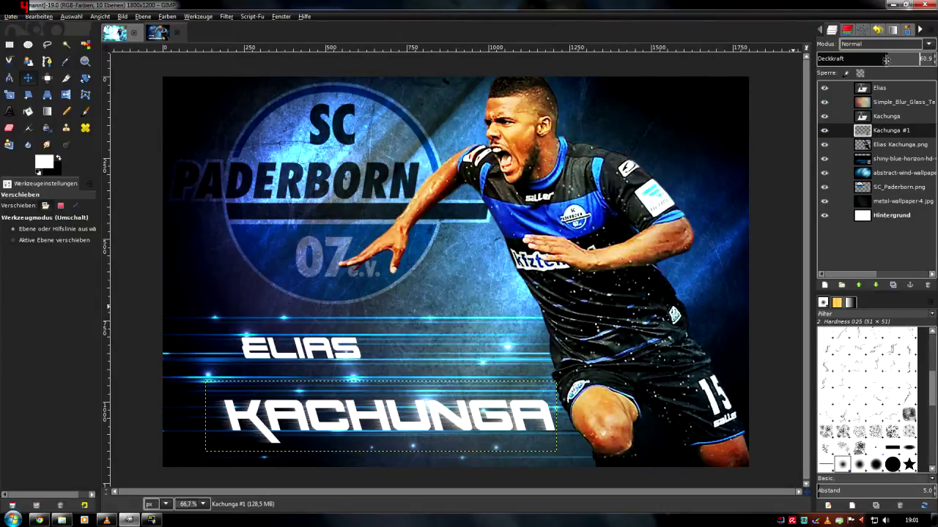
# - Select all the ELIAS text and raise its font size to 175
pyautogui.click(883, 87)
pyautogui.press('t')
pyautogui.click(300, 348)
pyautogui.hotkey('ctrl', 'a')
pyautogui.scroll(5, 364, 302)
pyautogui.scroll(5, 364, 302)
pyautogui.scroll(5, 365, 302)
pyautogui.scroll(5, 365, 302)
pyautogui.scroll(1, 364, 301)
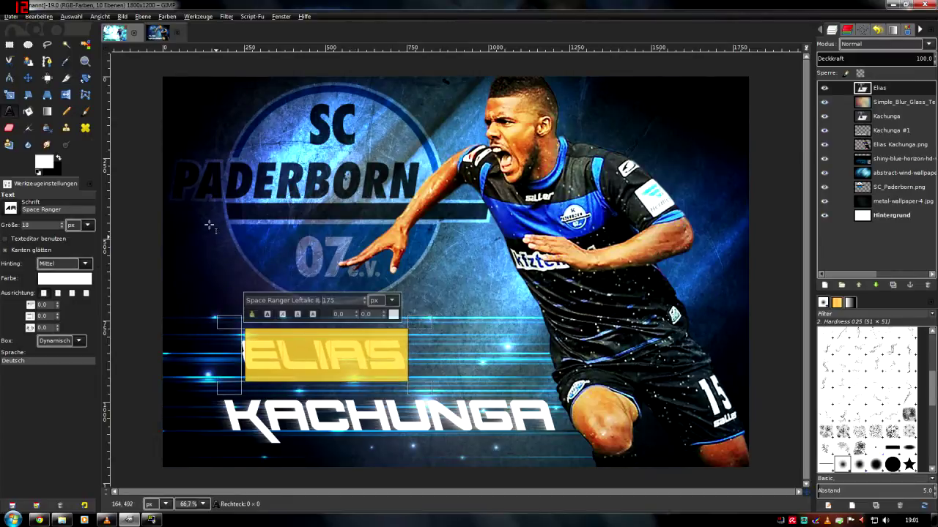
# - Duplicate the Elias layer and enlarge the copy's layer boundary to 578 × 192
pyautogui.click(891, 286)
pyautogui.click(146, 16)
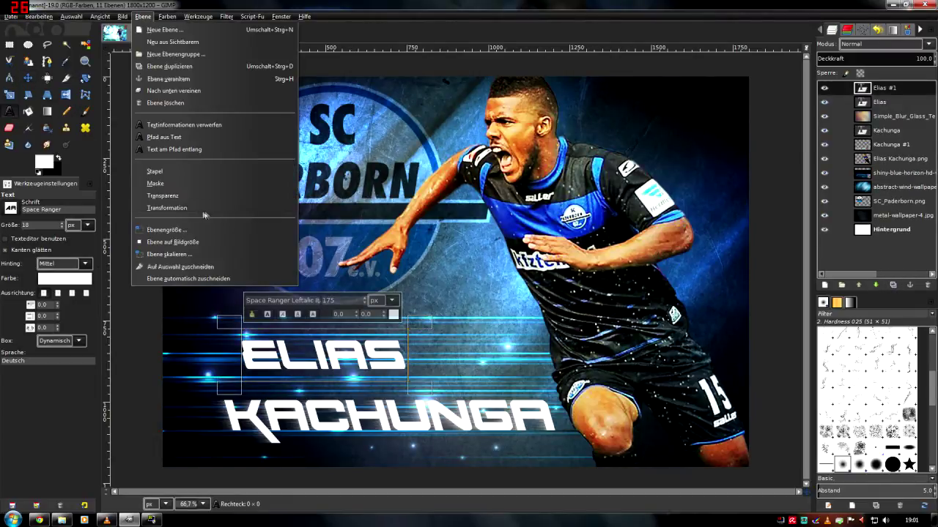
pyautogui.click(208, 218)
pyautogui.click(426, 229)
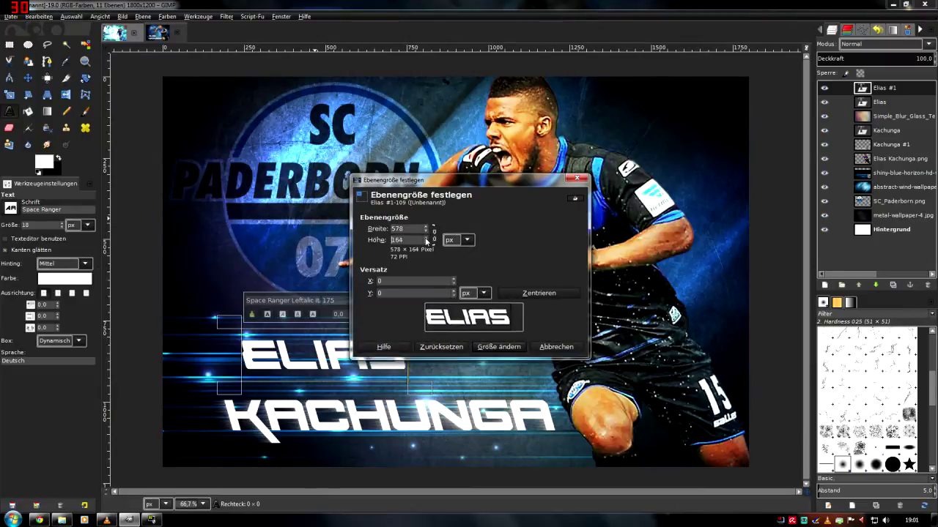
pyautogui.moveTo(484, 307); pyautogui.dragTo(501, 315)
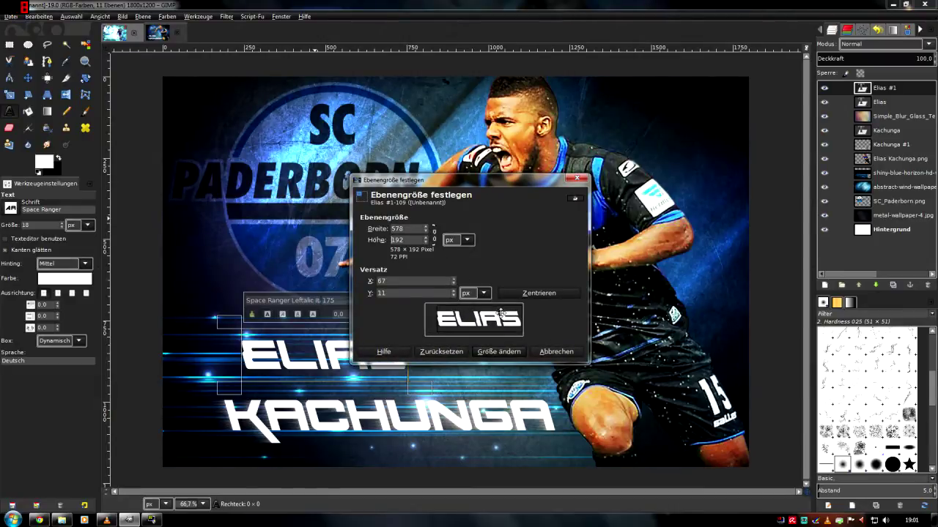
pyautogui.click(500, 352)
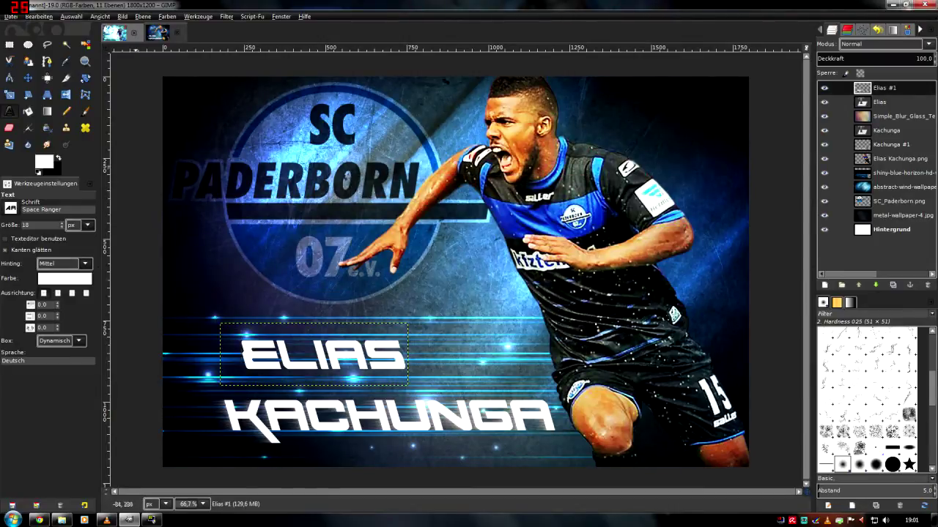
# - Move both Elias layers below the glass texture, lower Elias #1 opacity, and select Hintergrund
pyautogui.click(875, 285)
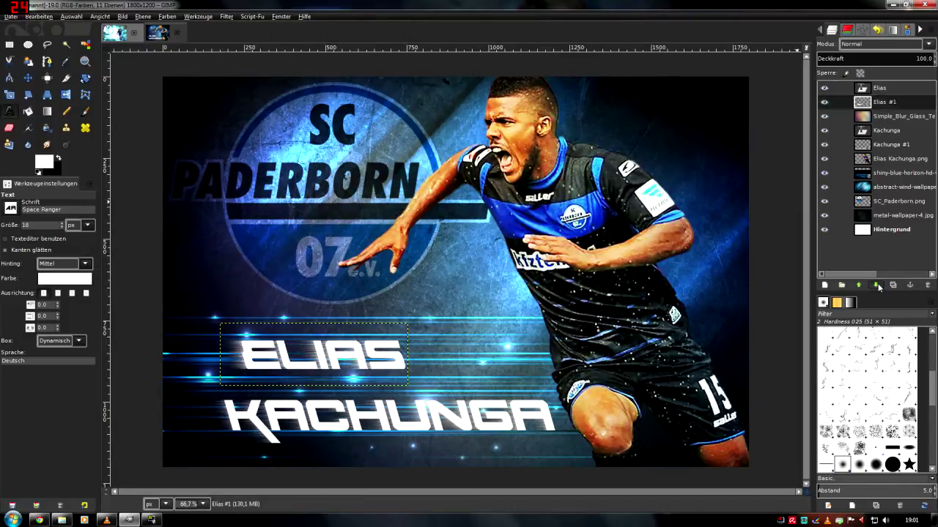
pyautogui.press('Home')
pyautogui.click(876, 286)
pyautogui.click(887, 116)
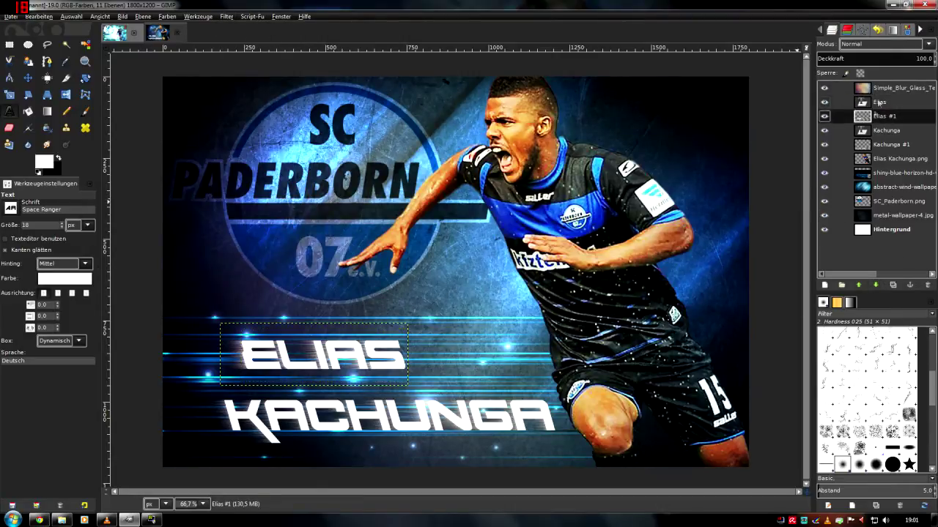
pyautogui.click(897, 62)
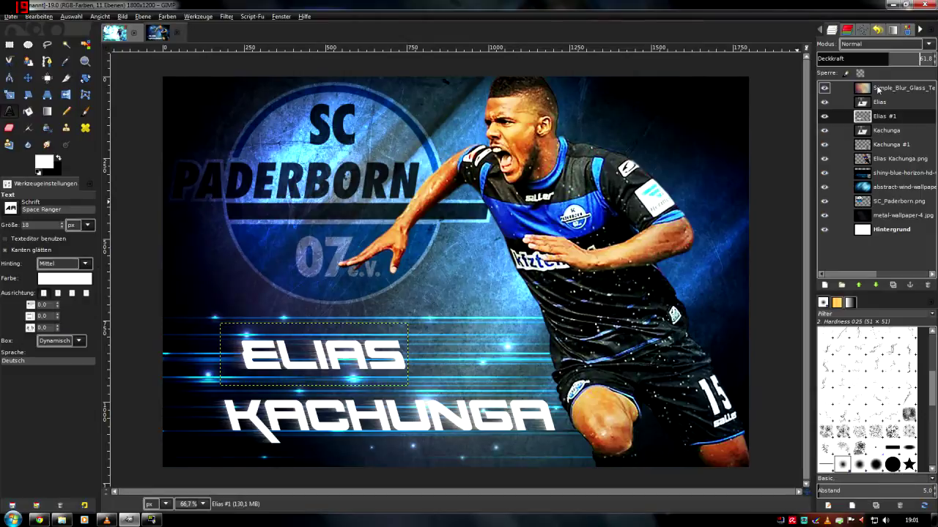
pyautogui.click(879, 89)
pyautogui.click(876, 187)
pyautogui.click(878, 201)
pyautogui.click(878, 232)
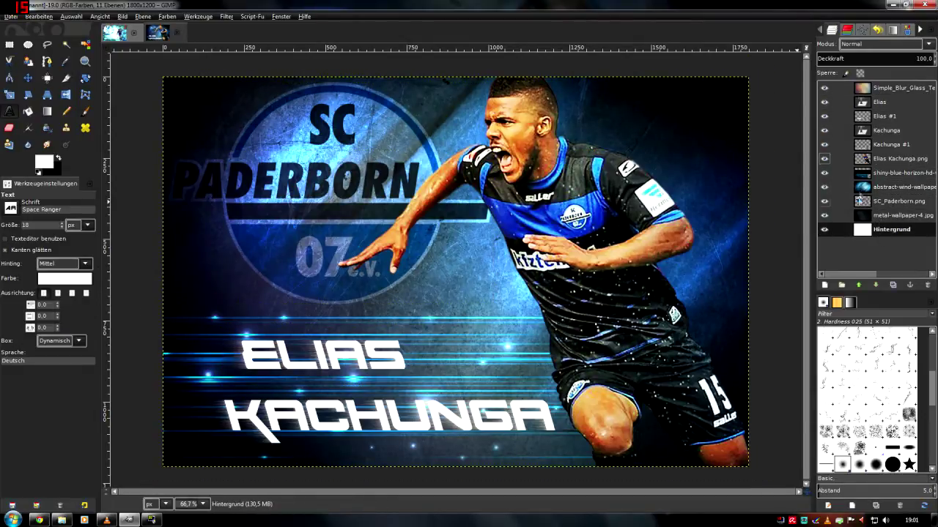
# - Drag Logo FB from Bilder > FW > Texturen (nur privat) into the GIMP wallpaper
pyautogui.click(61, 519)
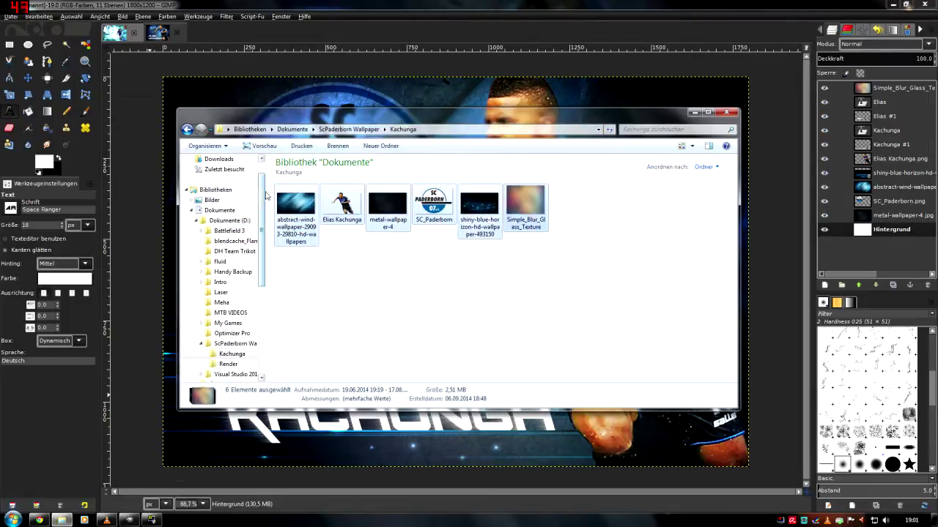
pyautogui.click(228, 205)
pyautogui.doubleClick(487, 240)
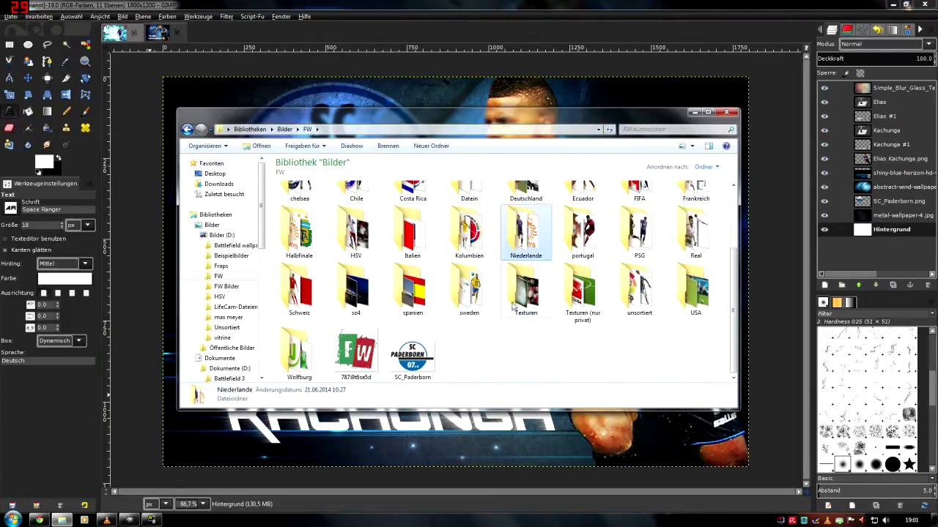
pyautogui.doubleClick(568, 295)
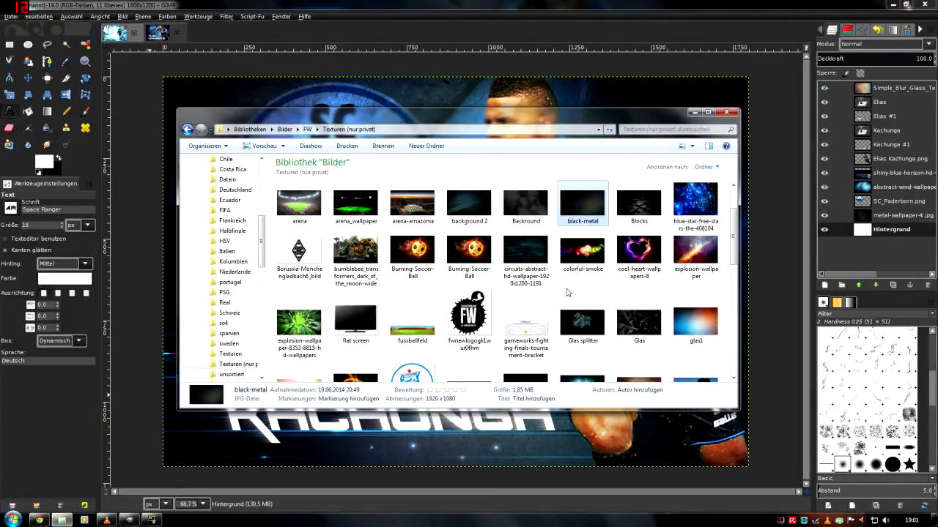
pyautogui.moveTo(526, 272); pyautogui.dragTo(865, 241)
pyautogui.click(725, 113)
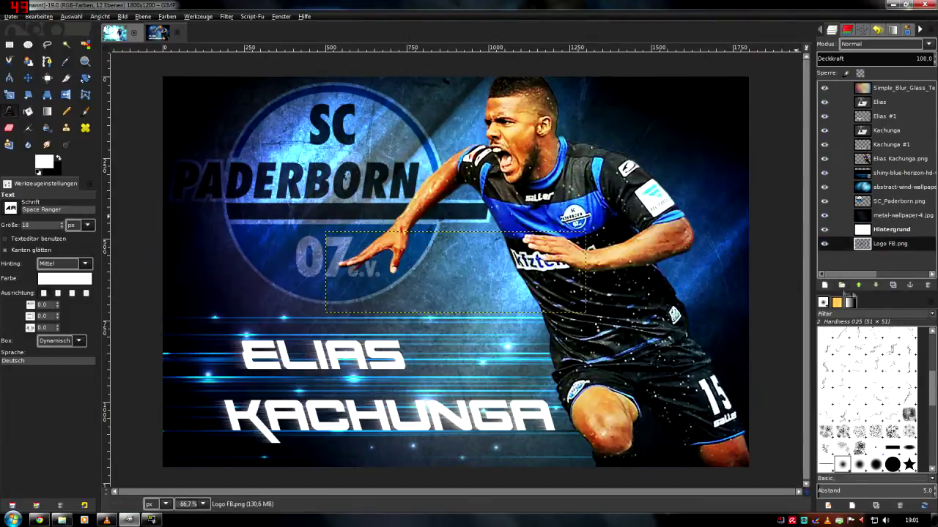
# - Raise the Logo FB.png layer to second from the top of the stack
pyautogui.tripleClick(858, 285)
pyautogui.doubleClick(859, 285)
pyautogui.tripleClick(858, 285)
pyautogui.click(859, 285)
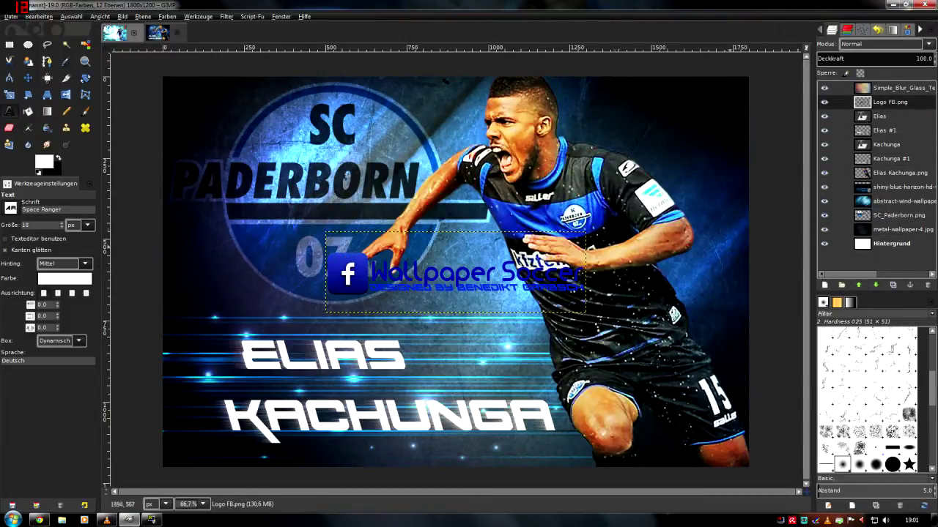
# - Scale the logo to 589 × 184 in the top-right corner, then add an empty layer
pyautogui.click(9, 95)
pyautogui.moveTo(411, 272)
pyautogui.mouseDown()
pyautogui.moveTo(503, 285)
pyautogui.moveTo(673, 89)
pyautogui.mouseUp()
pyautogui.scroll(3, 672, 90)
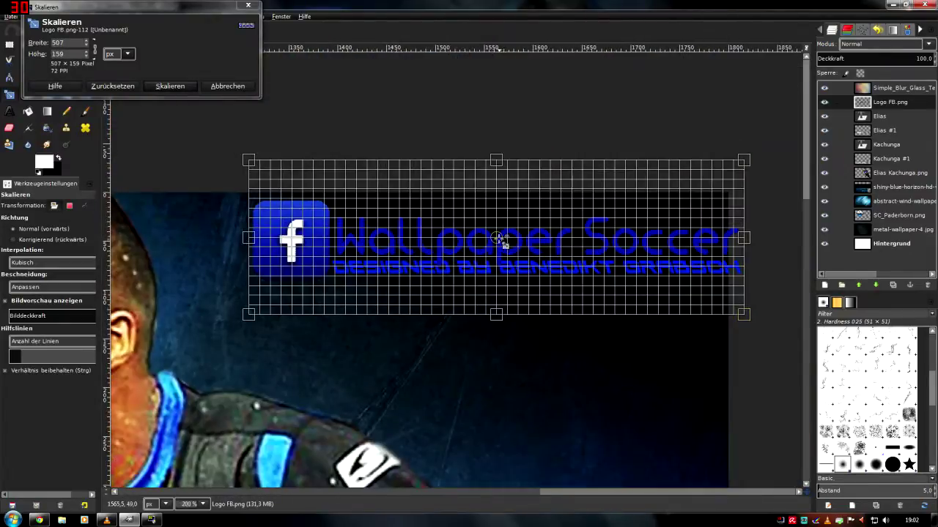
pyautogui.scroll(-1, 487, 233)
pyautogui.scroll(1, 373, 269)
pyautogui.moveTo(342, 269); pyautogui.dragTo(262, 242)
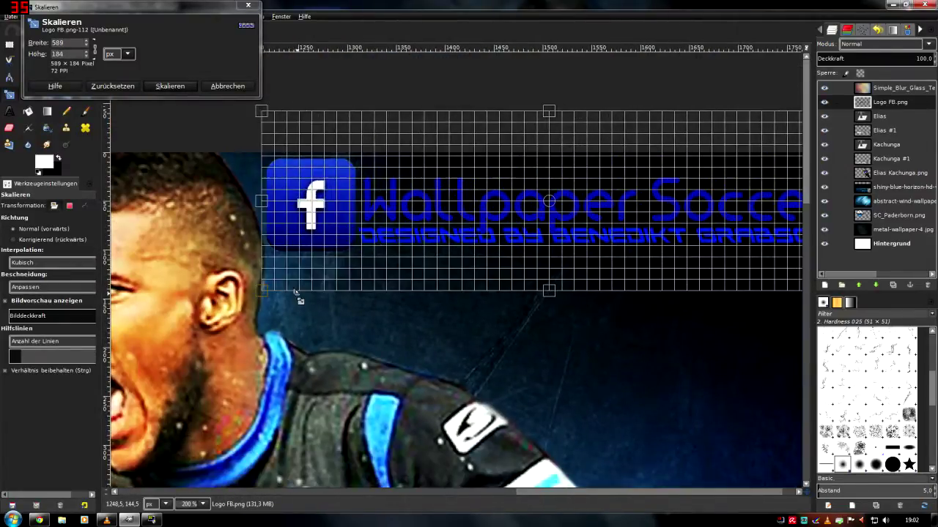
pyautogui.scroll(-2, 443, 251)
pyautogui.click(170, 86)
pyautogui.click(824, 286)
pyautogui.click(203, 270)
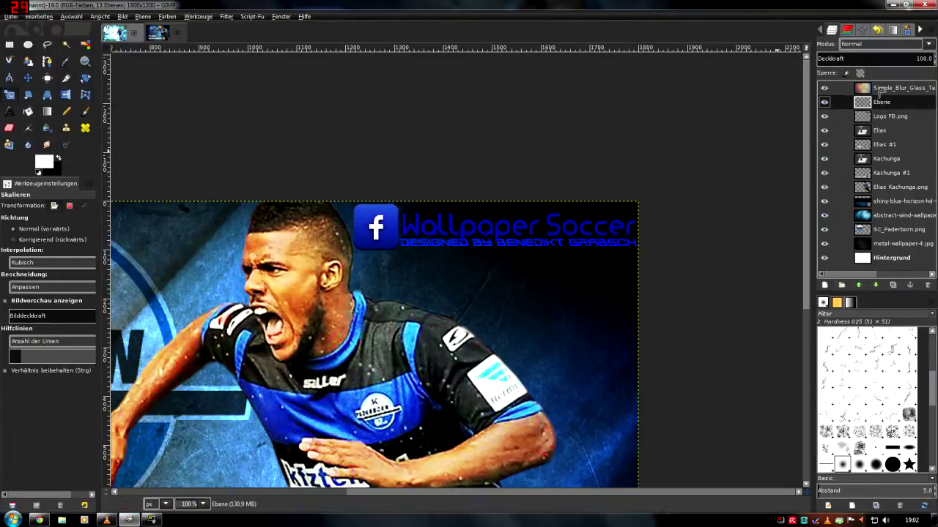
# - Move the new layer to the top and airbrush white haze across the Wallpaper Soccer logo
pyautogui.moveTo(881, 94); pyautogui.dragTo(881, 85)
pyautogui.click(28, 128)
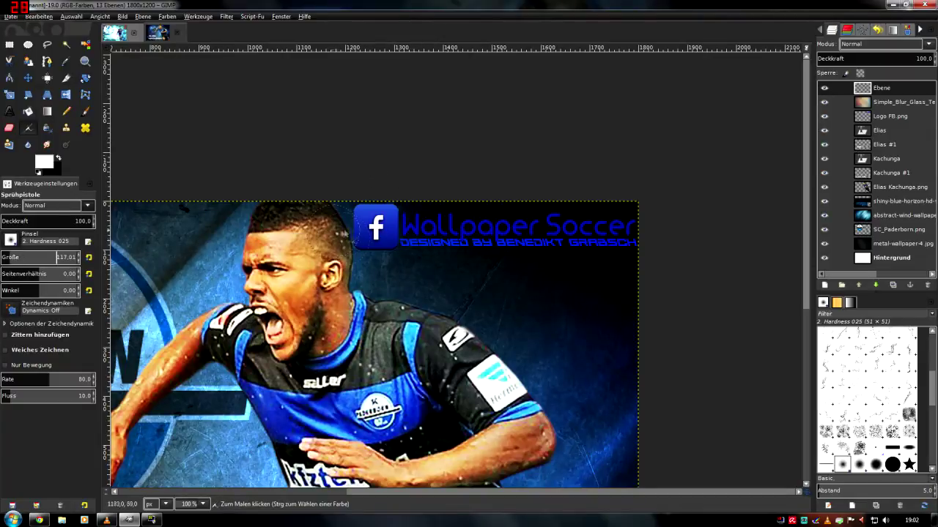
pyautogui.moveTo(359, 214)
pyautogui.mouseDown()
pyautogui.moveTo(558, 258)
pyautogui.moveTo(391, 218)
pyautogui.mouseUp()
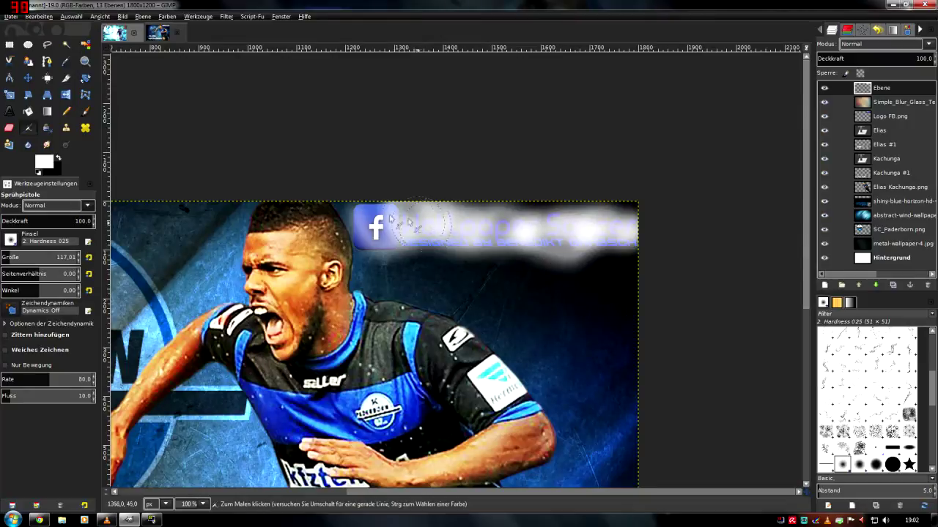
# - Place the haze layer beneath Logo FB.png and lower its opacity to 28.2
pyautogui.click(876, 285)
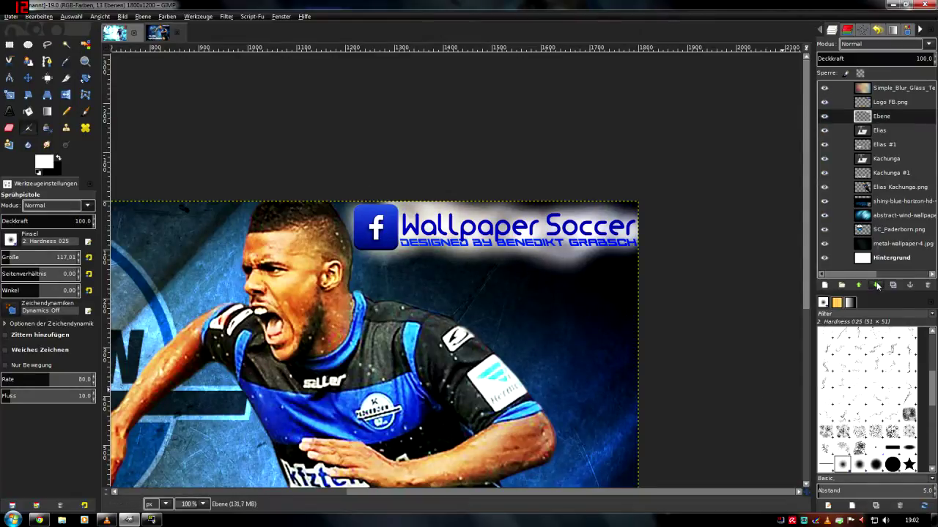
pyautogui.moveTo(903, 58); pyautogui.dragTo(850, 59)
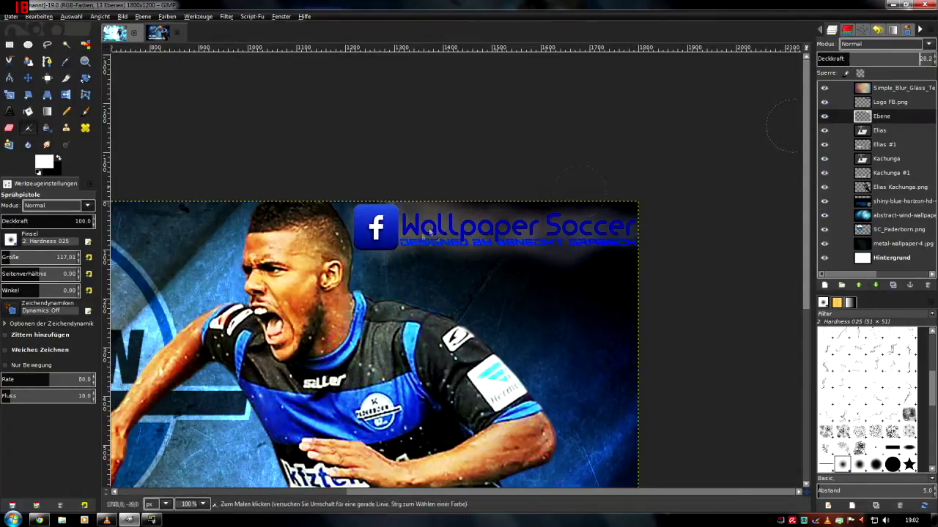
pyautogui.scroll(-4, 430, 253)
pyautogui.scroll(2, 429, 252)
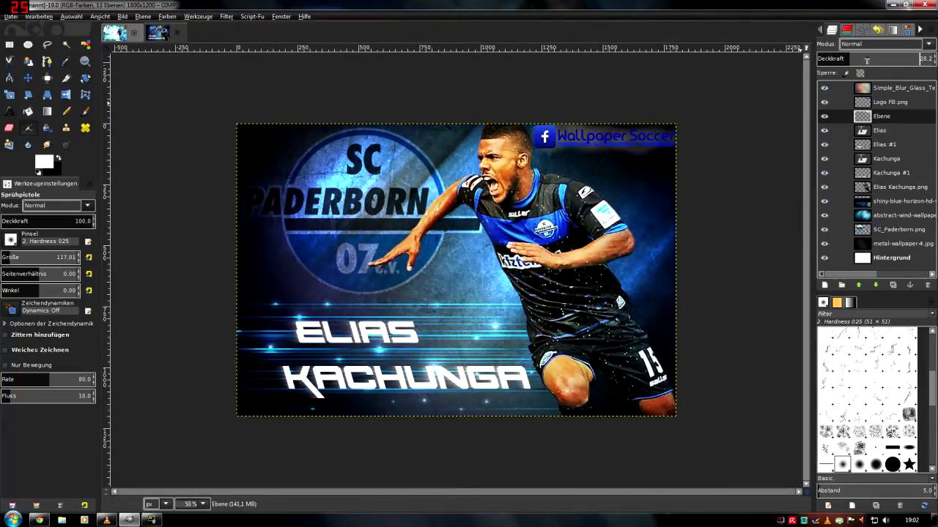